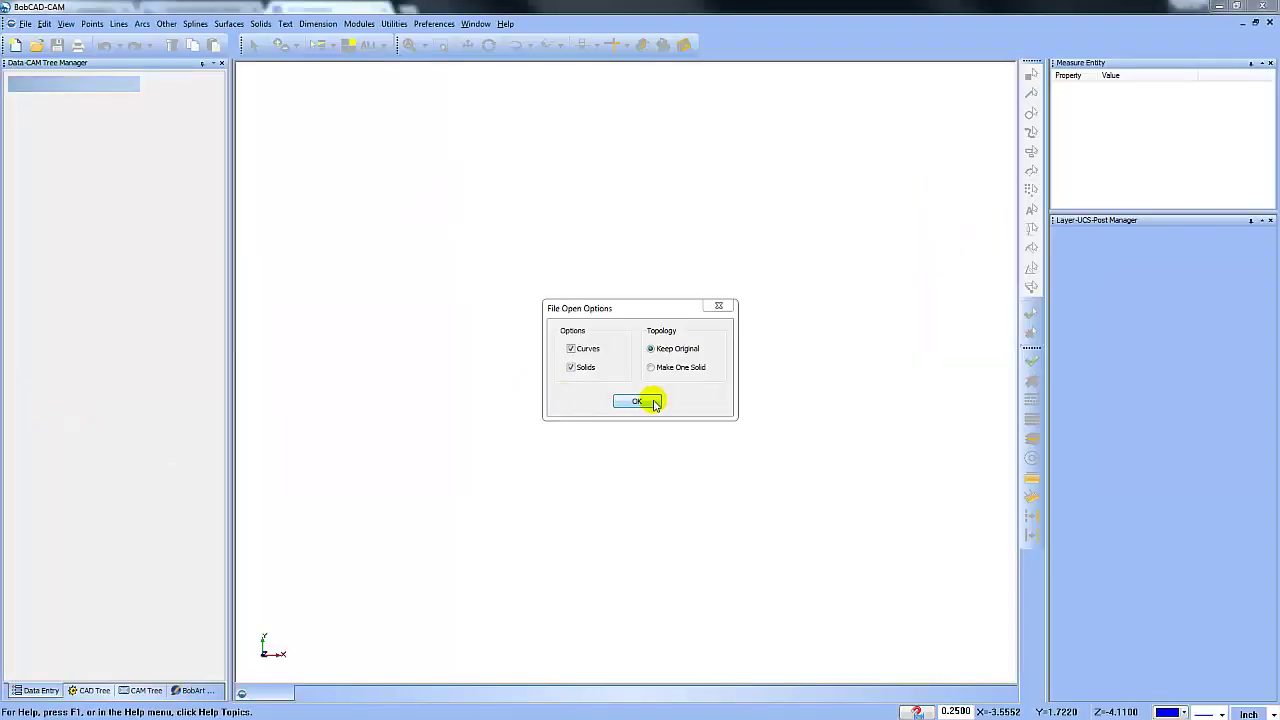
# - Open the hand casting mold file with curves and solids included and the original topology kept
pyautogui.click(651, 399)
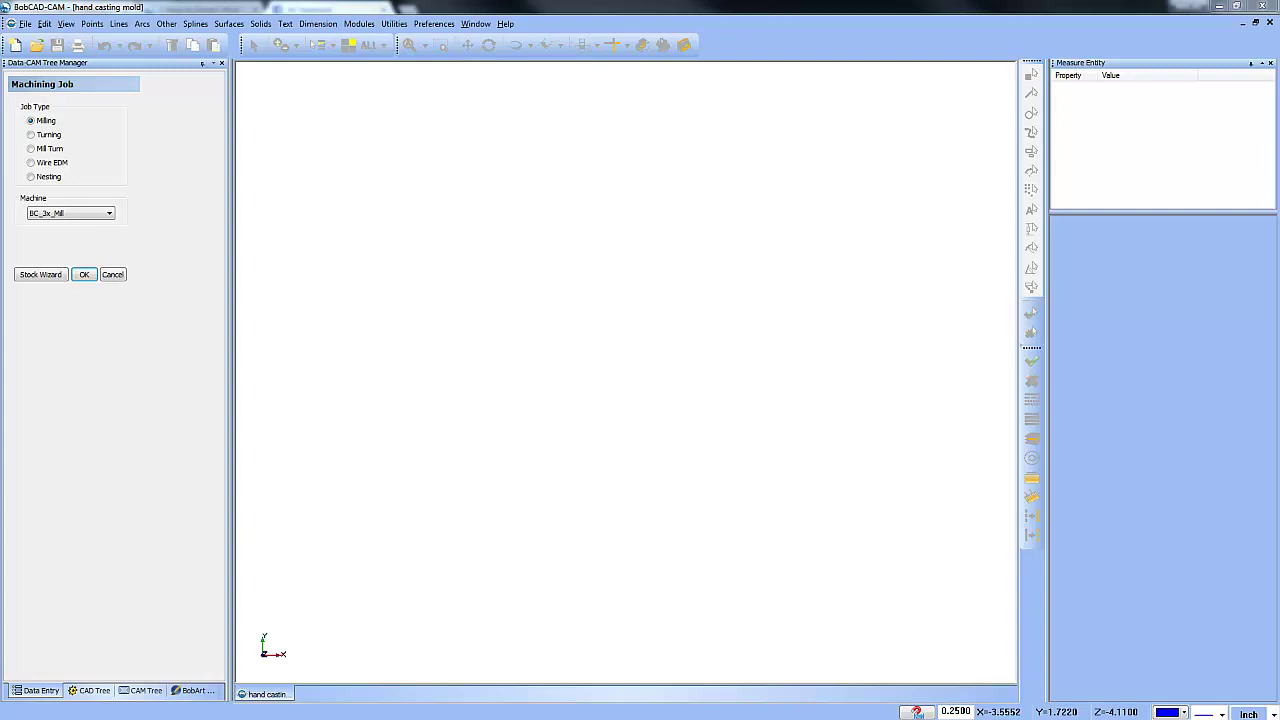
# - Switch to the browser and look through the popular models in the GrabCAD library
pyautogui.moveTo(0, 265); pyautogui.dragTo(504, 229)
pyautogui.doubleClick(504, 229)
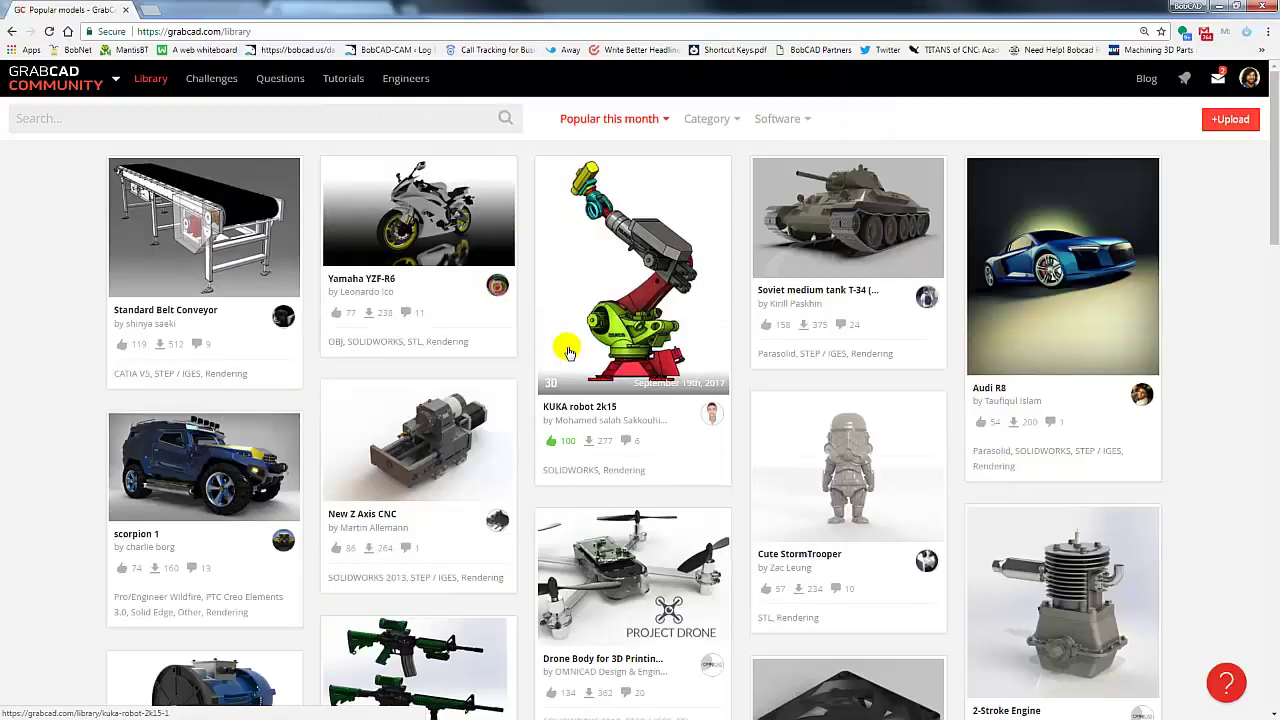
pyautogui.scroll(-5, 600, 380)
pyautogui.scroll(5, 623, 385)
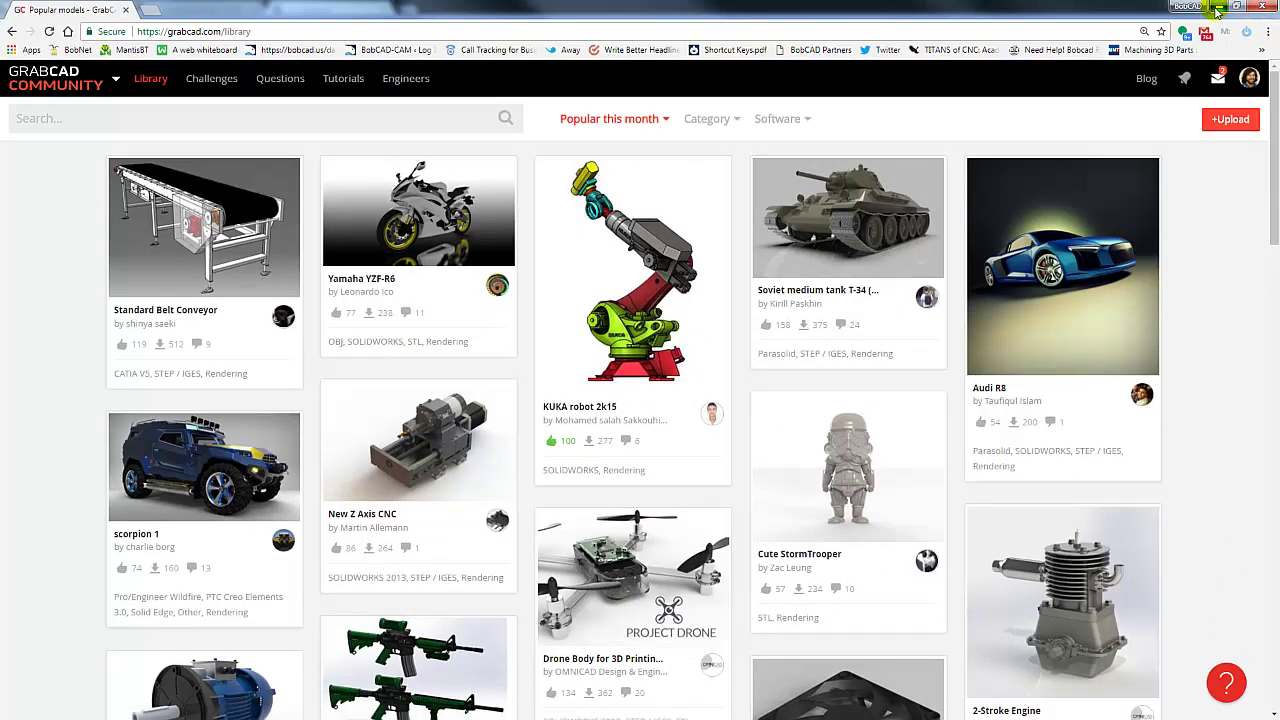
pyautogui.click(1218, 9)
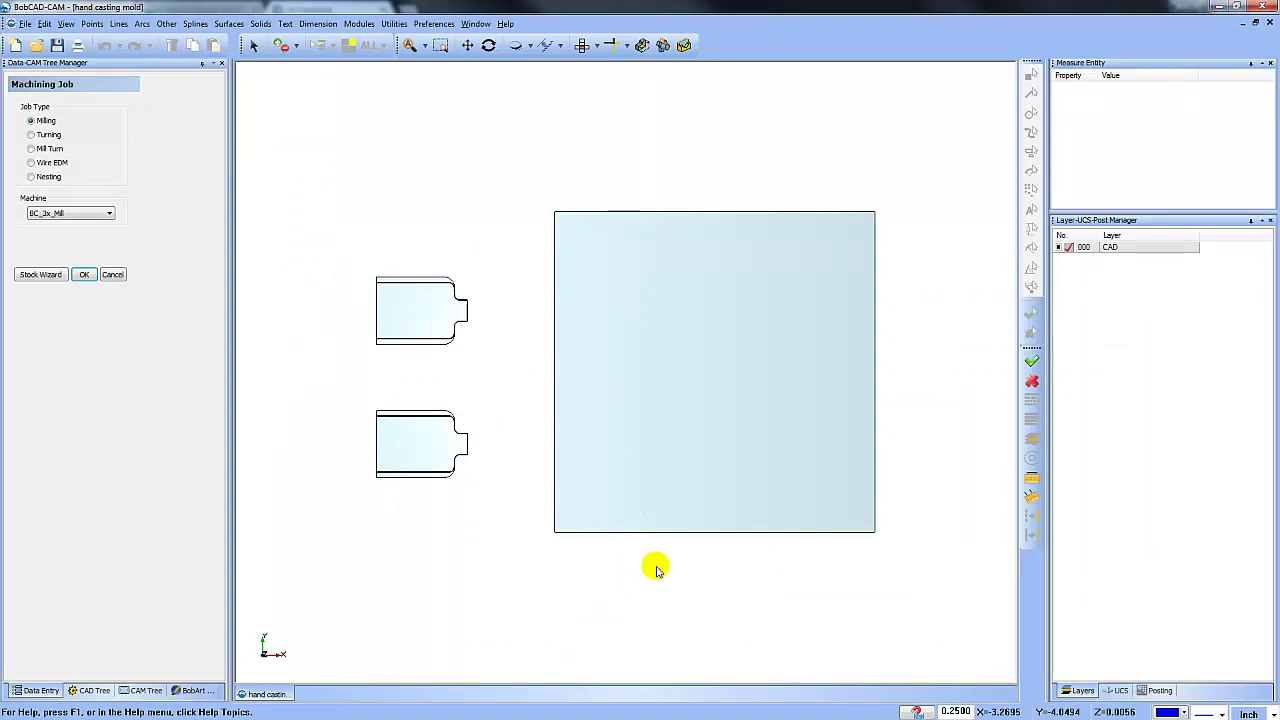
# - Add a new layer 001 below the CAD layer for the mold file
pyautogui.moveTo(662, 562)
pyautogui.mouseDown(button='middle')
pyautogui.moveTo(671, 480)
pyautogui.moveTo(705, 485)
pyautogui.moveTo(660, 414)
pyautogui.moveTo(580, 389)
pyautogui.moveTo(586, 351)
pyautogui.moveTo(593, 405)
pyautogui.moveTo(705, 390)
pyautogui.moveTo(640, 392)
pyautogui.mouseUp(button='middle')
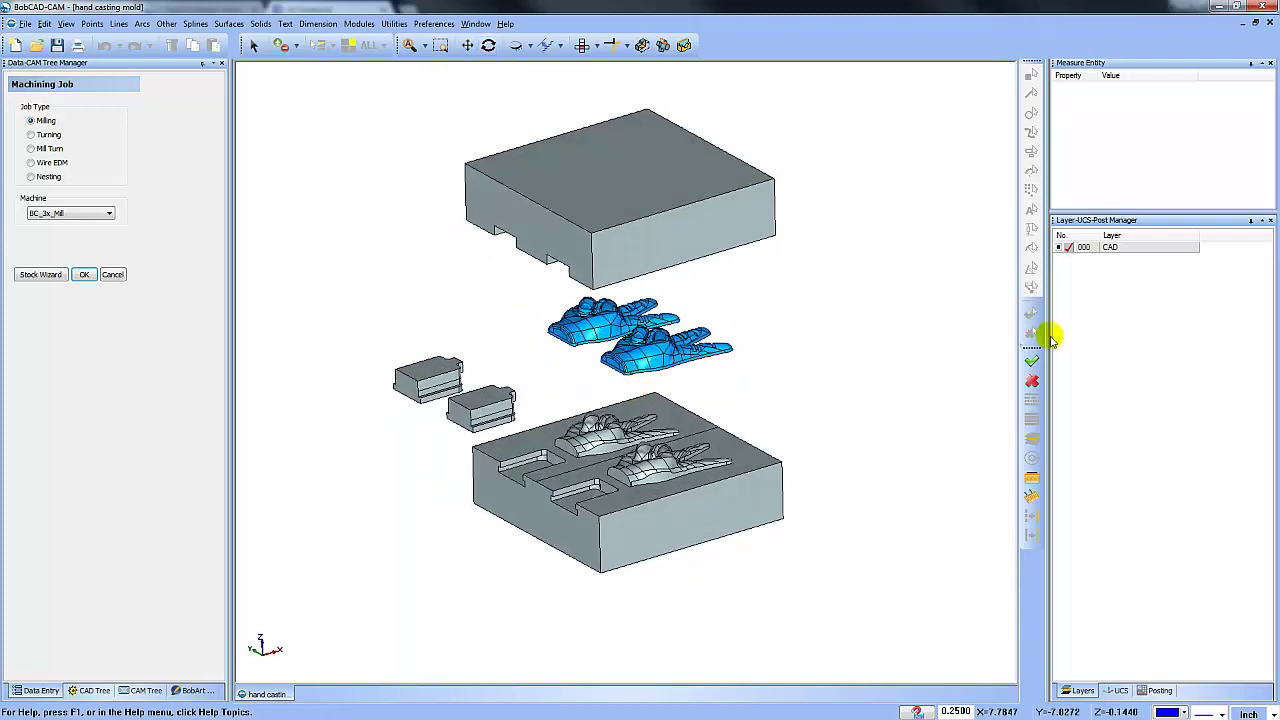
pyautogui.rightClick(1118, 252)
pyautogui.click(1135, 258)
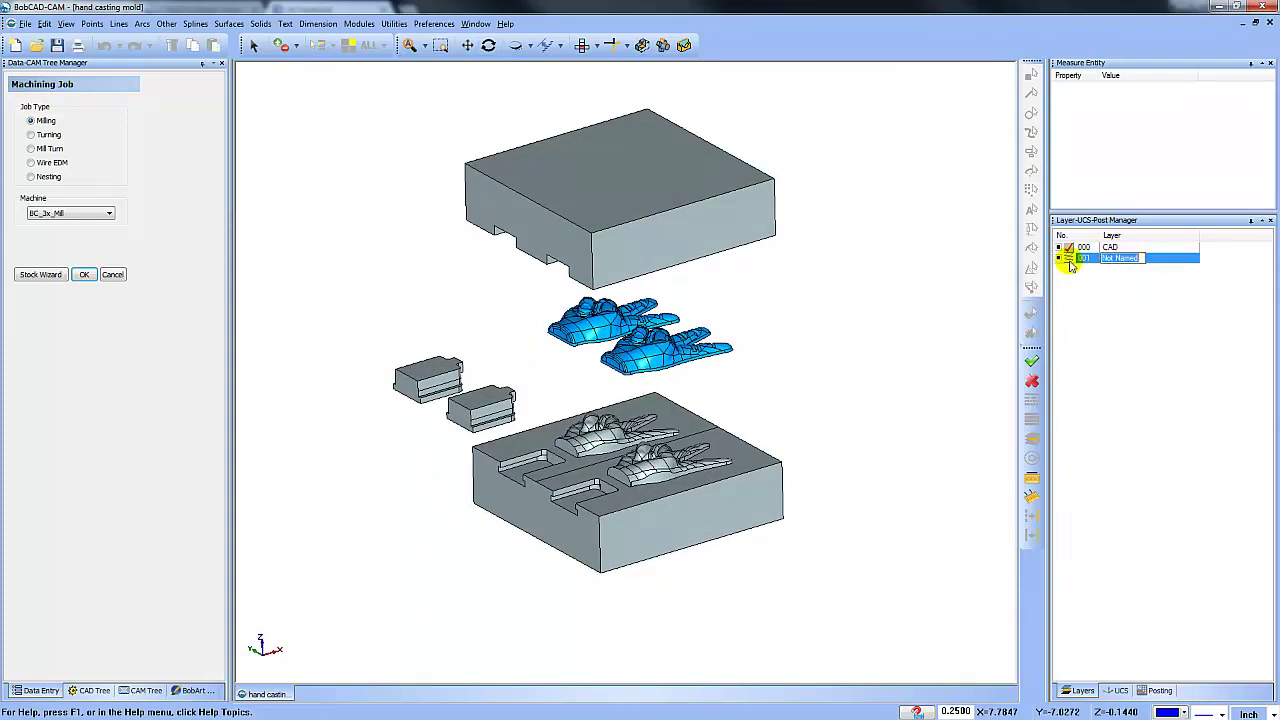
# - Move the lower mold block with the two hand forms onto layer 001 and hide the CAD layer
pyautogui.click(254, 45)
pyautogui.click(640, 520)
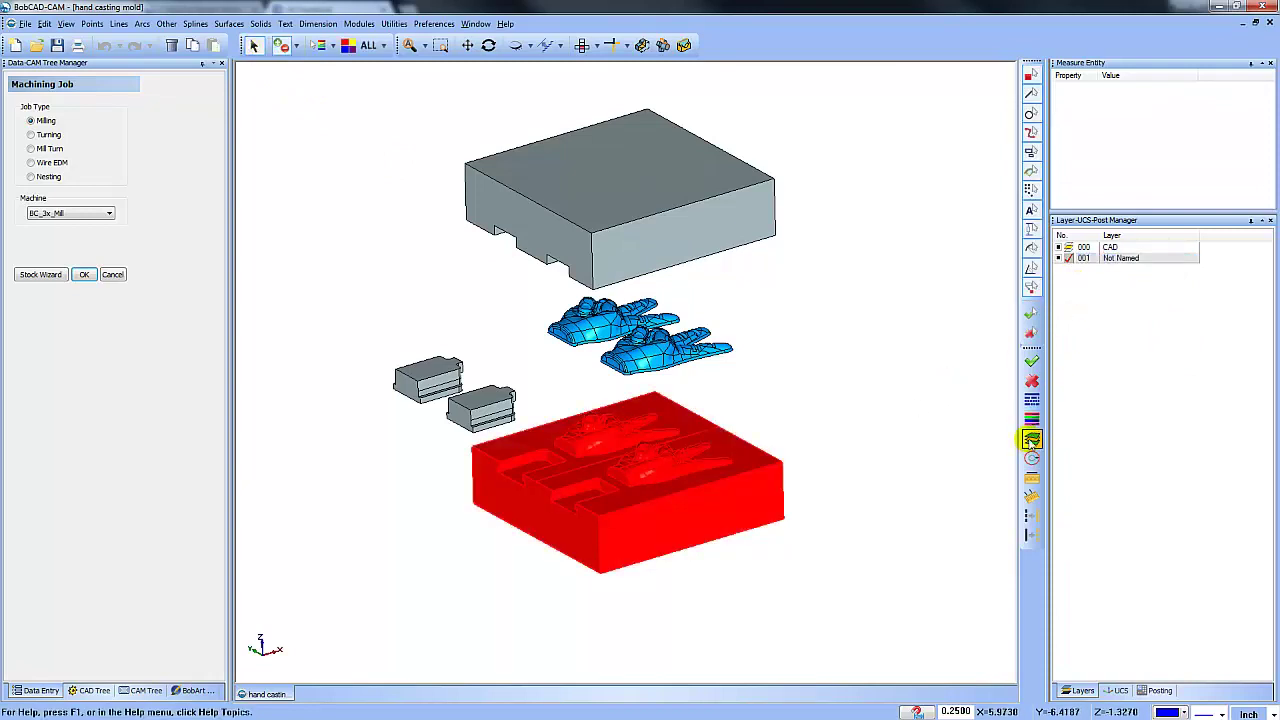
pyautogui.click(1032, 440)
pyautogui.click(1066, 247)
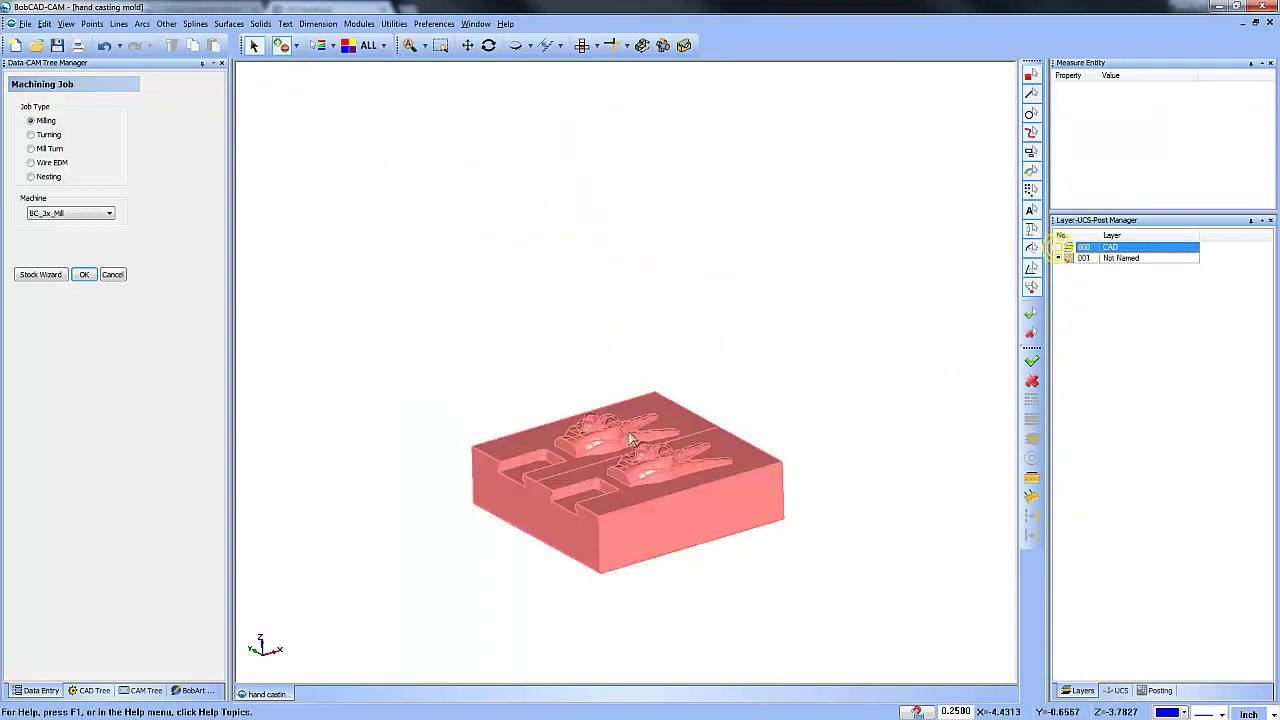
# - Define the milling job's stock as a bounding box taken automatically from the workspace geometry
pyautogui.click(580, 45)
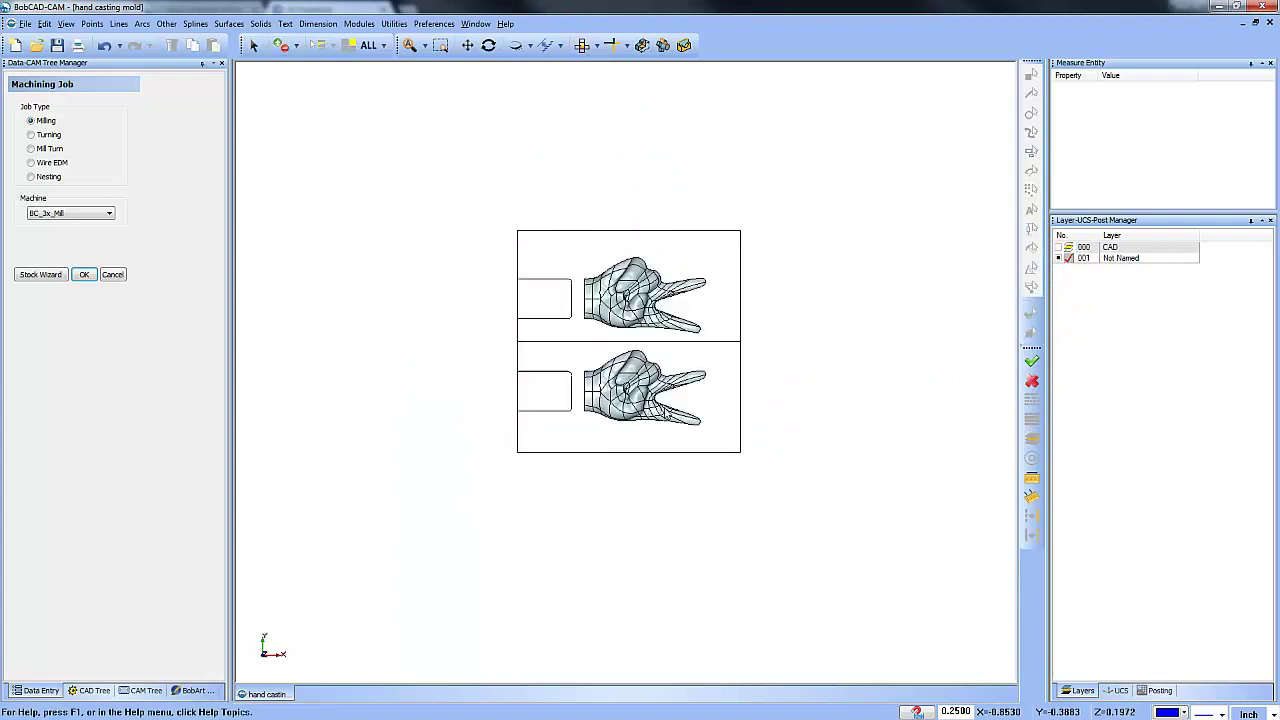
pyautogui.moveTo(637, 357); pyautogui.dragTo(627, 390, button='middle')
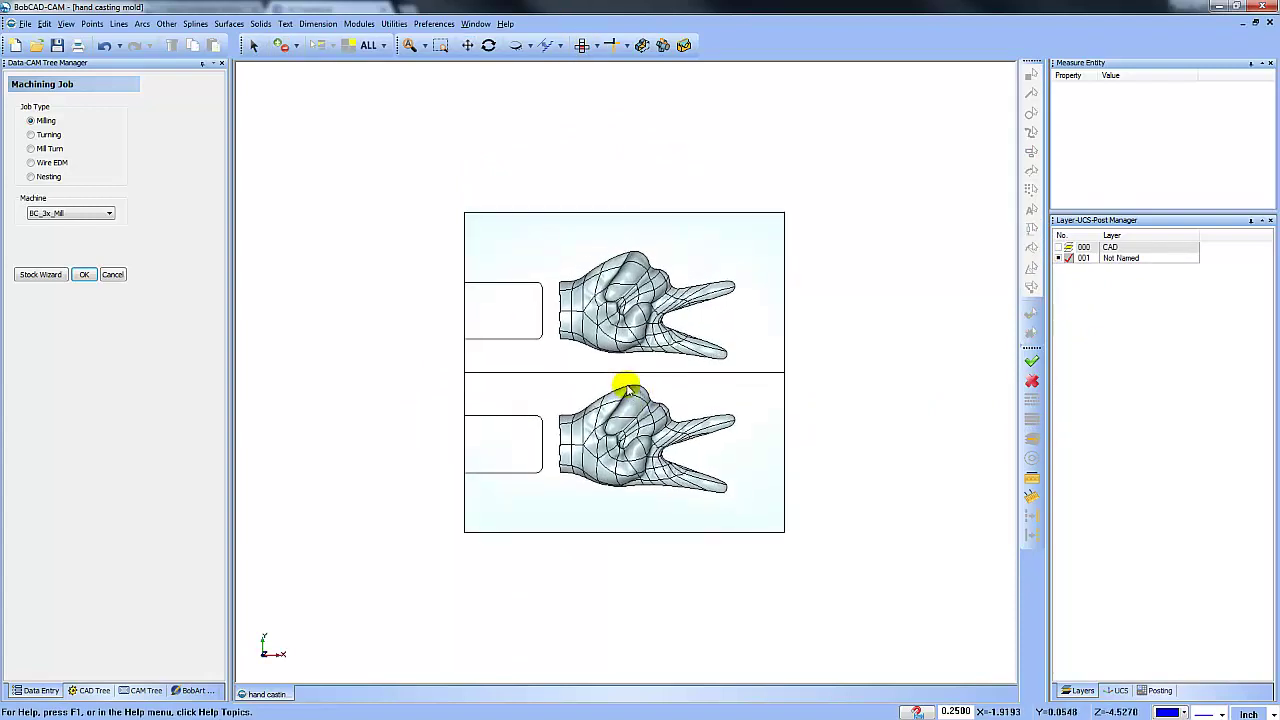
pyautogui.click(50, 274)
pyautogui.click(92, 217)
pyautogui.click(91, 255)
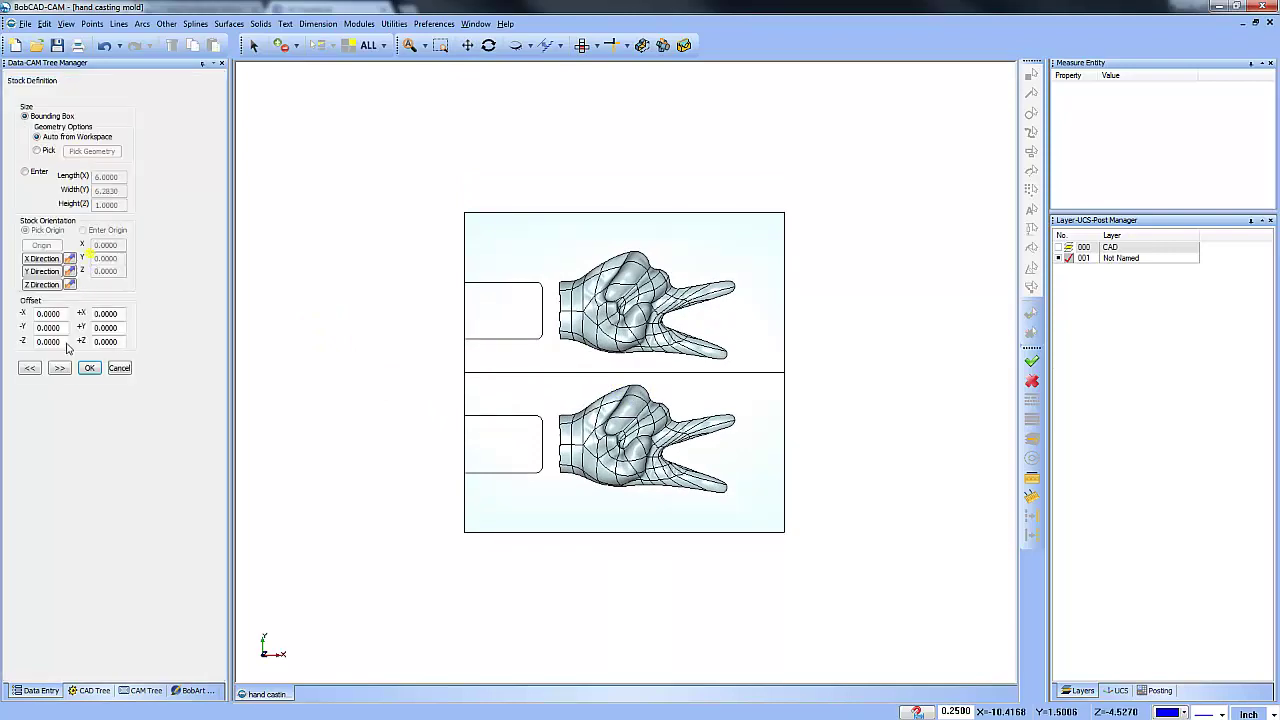
pyautogui.click(62, 369)
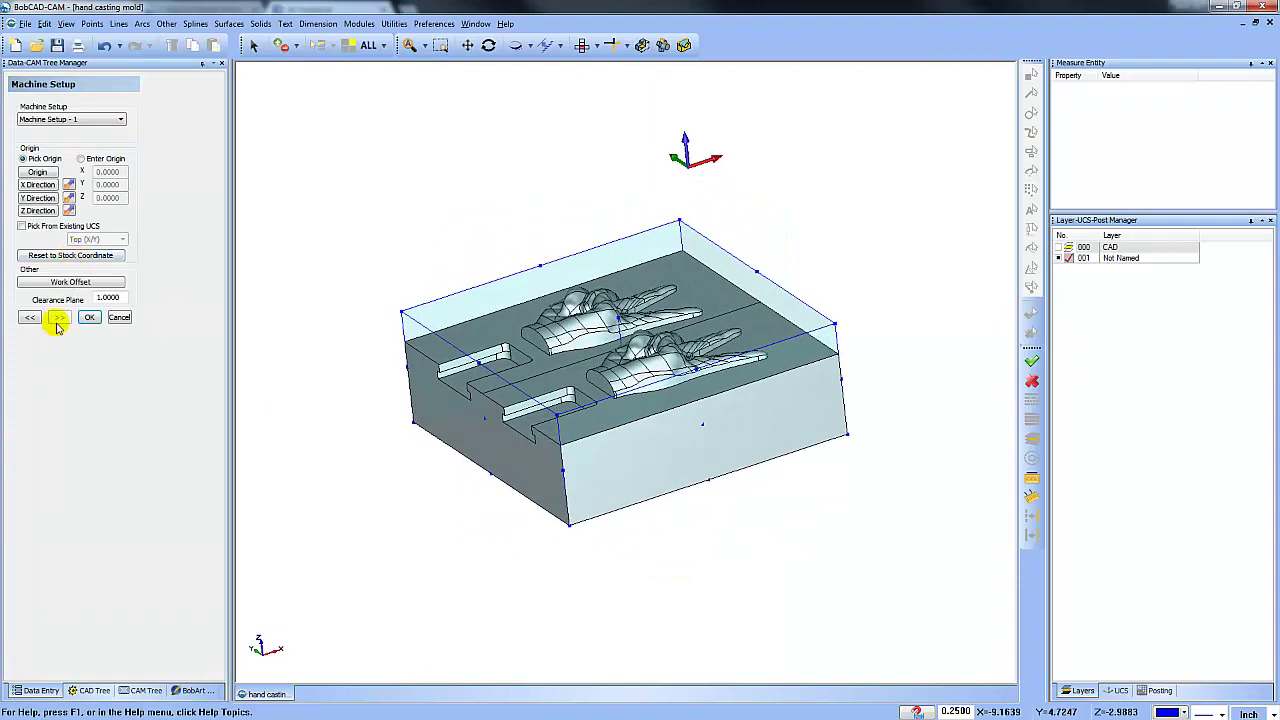
# - Set the machining origin at the center of the stock's bottom face and complete the machine setup
pyautogui.click(37, 172)
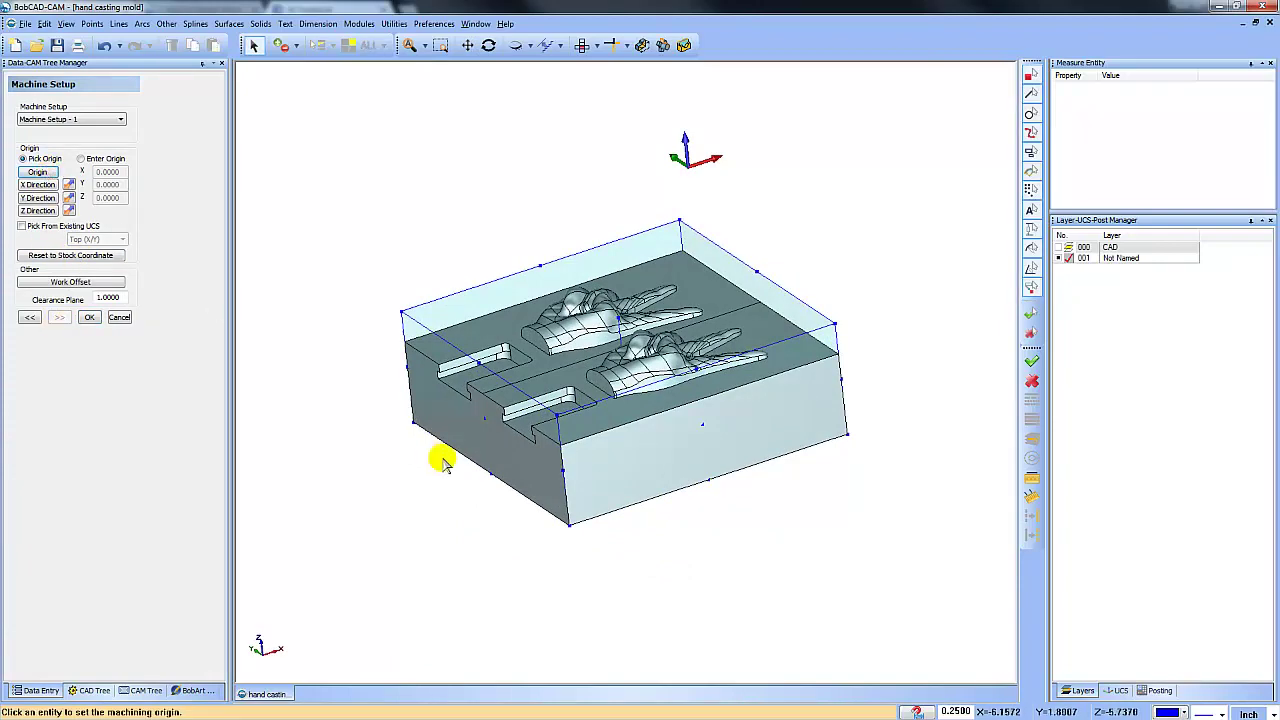
pyautogui.moveTo(488, 467); pyautogui.dragTo(580, 420, button='middle')
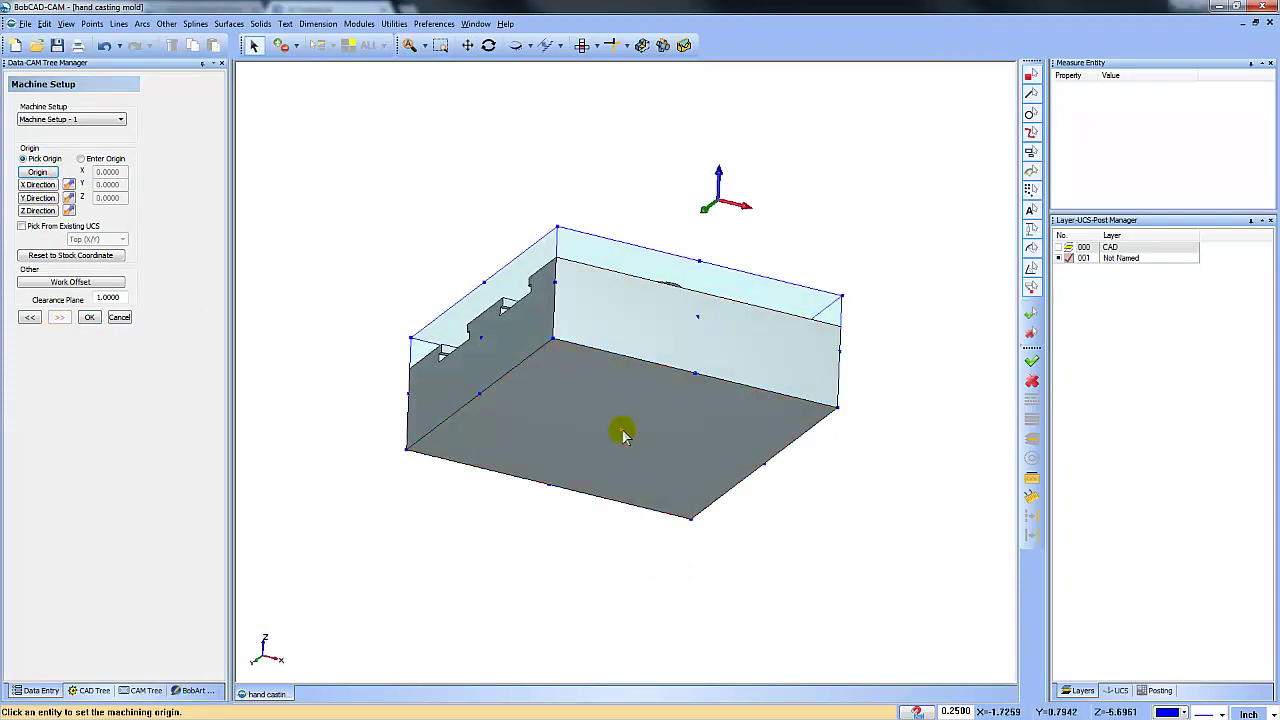
pyautogui.click(622, 434)
pyautogui.click(89, 317)
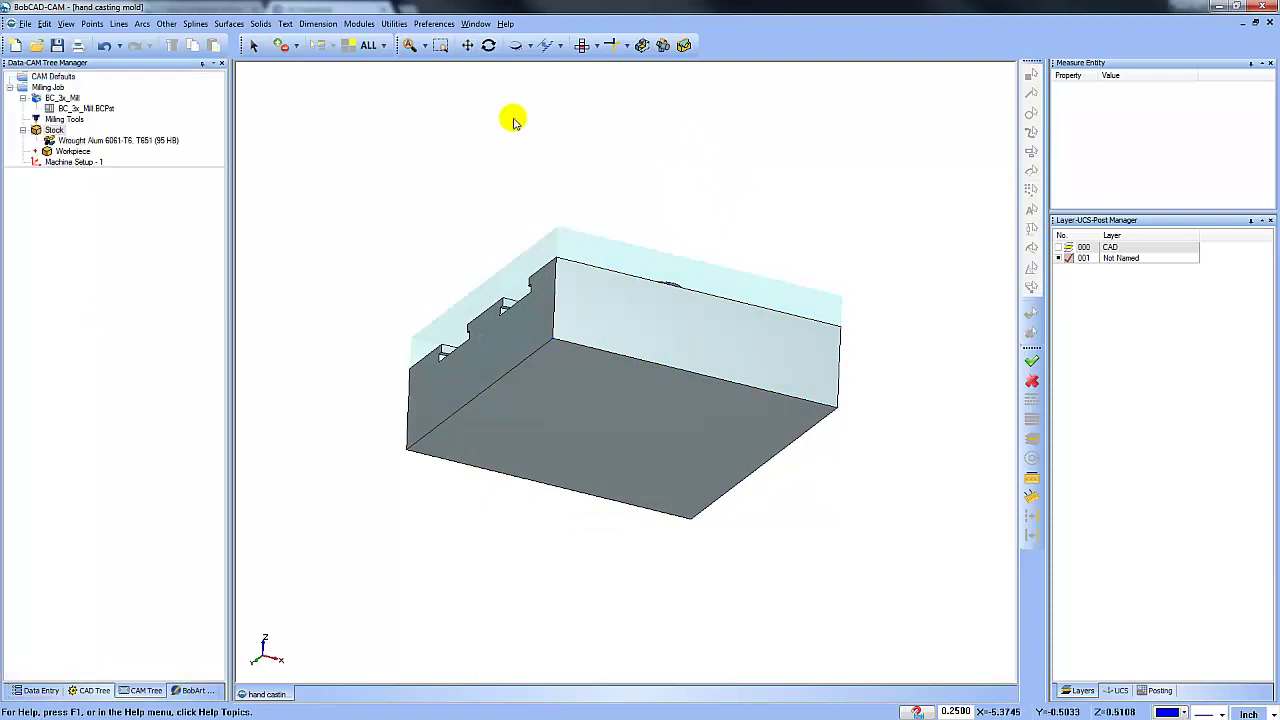
# - Add another new layer, 002, as the active layer
pyautogui.click(582, 45)
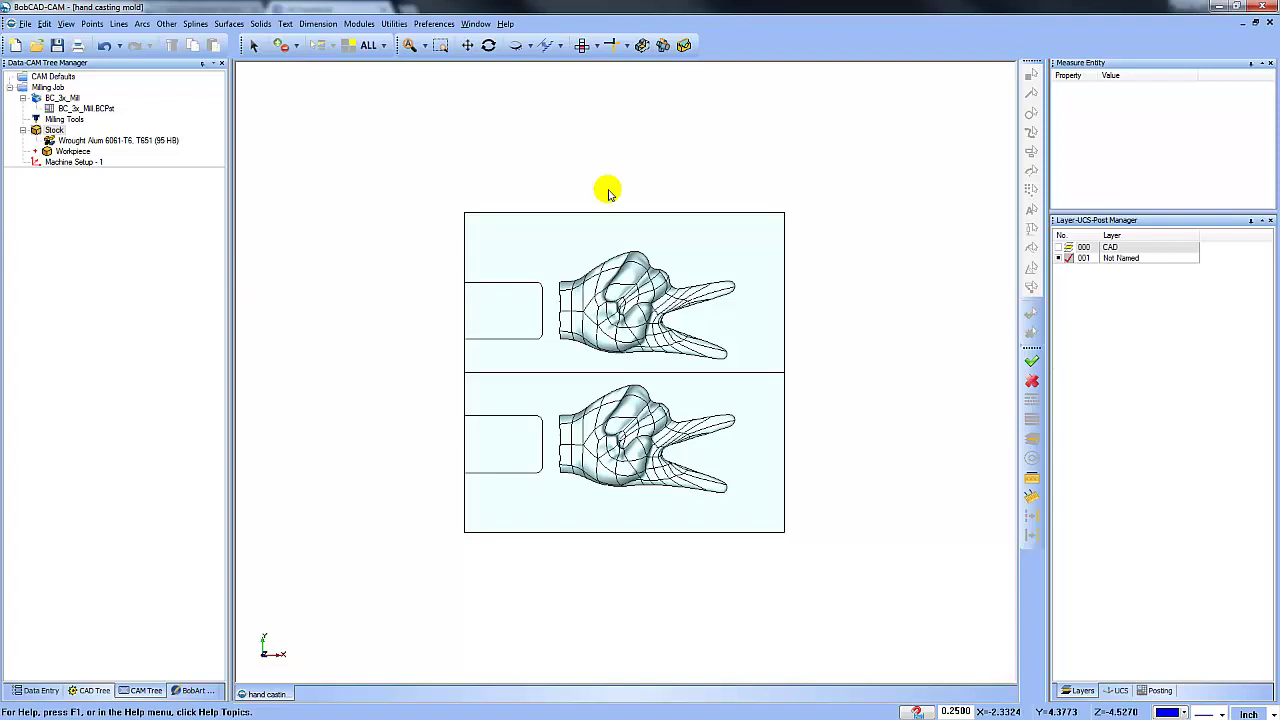
pyautogui.moveTo(632, 503)
pyautogui.mouseDown(button='middle')
pyautogui.moveTo(640, 446)
pyautogui.moveTo(634, 500)
pyautogui.mouseUp(button='middle')
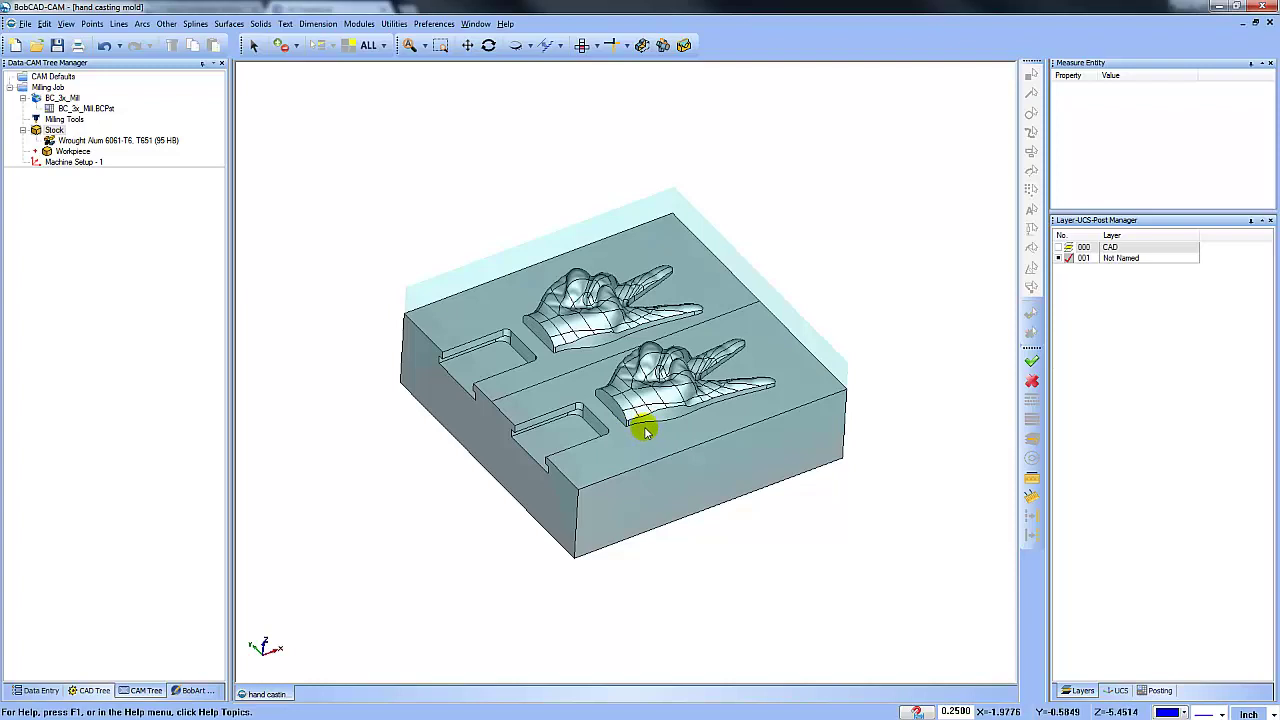
pyautogui.rightClick(1112, 260)
pyautogui.click(1140, 272)
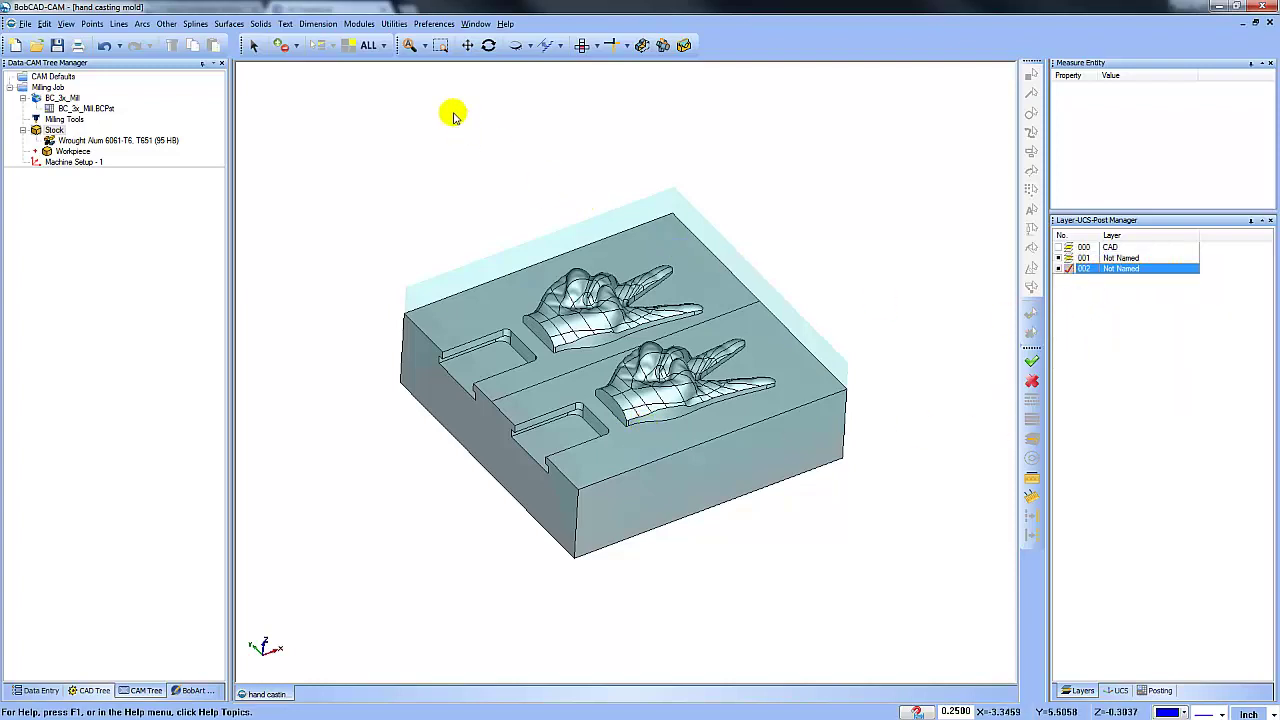
# - Extract the edges of the mold block's two flat upper faces around the hands and hide layer 001
pyautogui.click(398, 28)
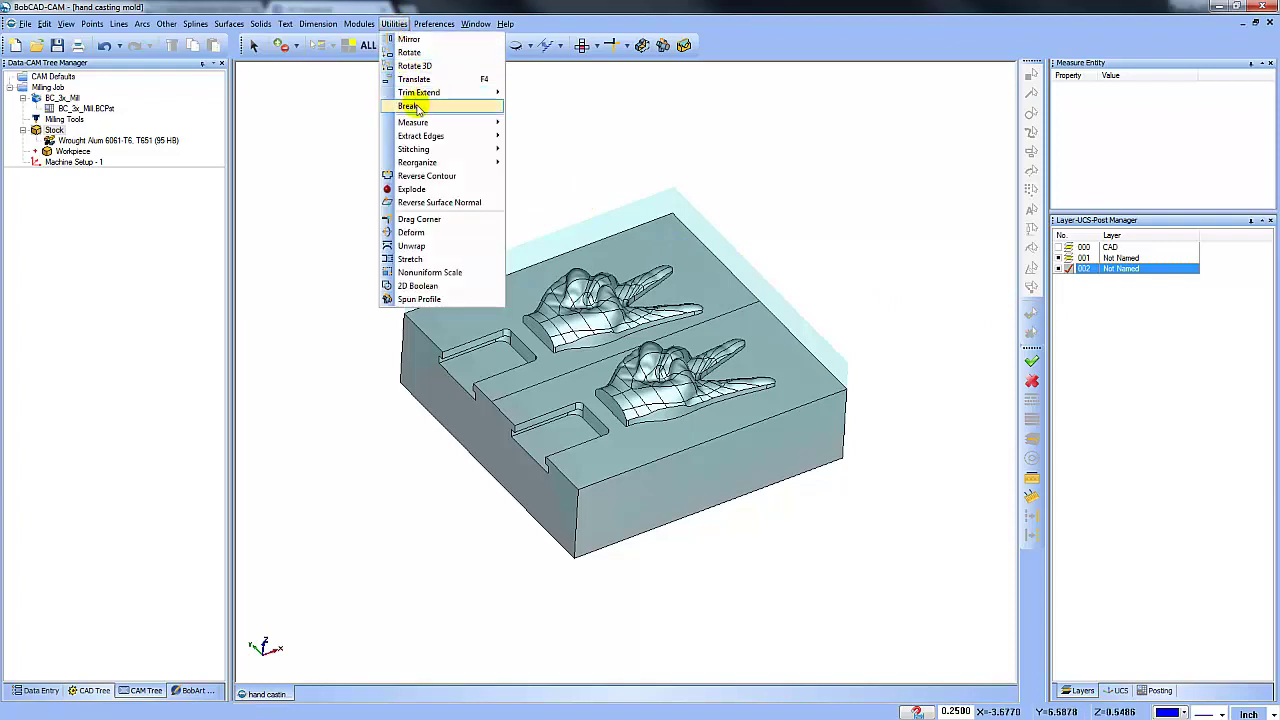
pyautogui.moveTo(453, 140)
pyautogui.click(533, 137)
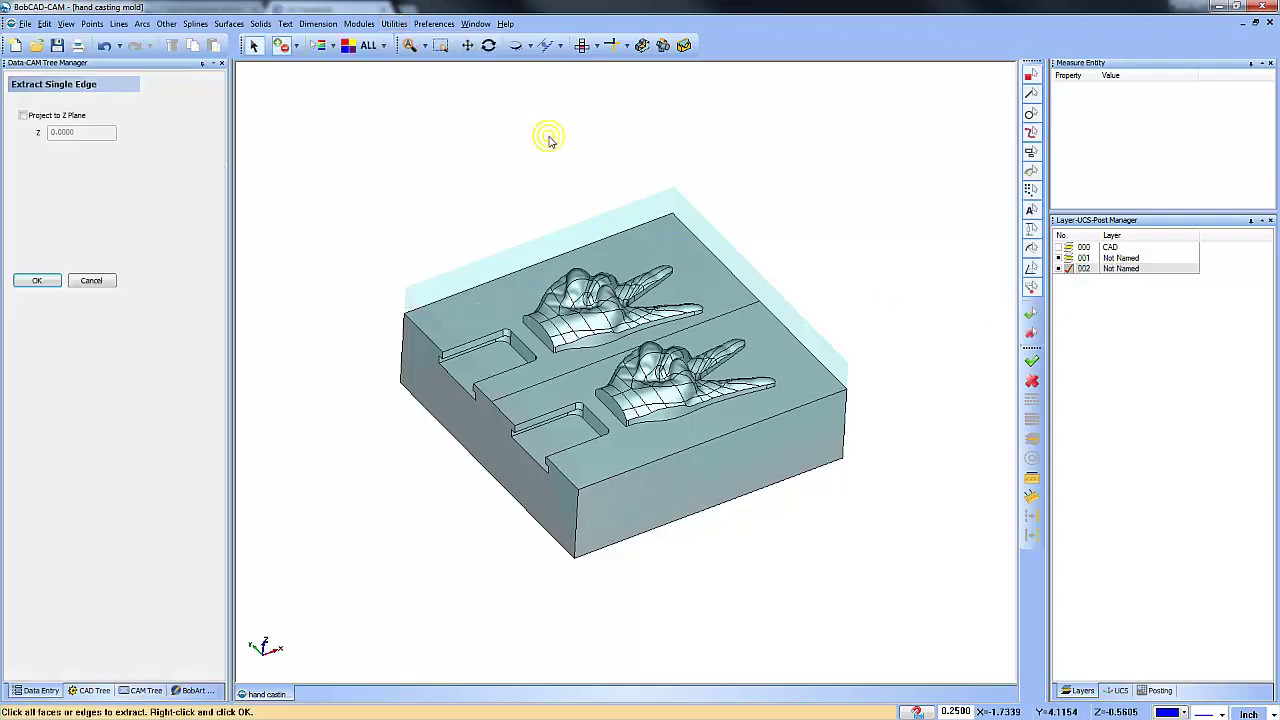
pyautogui.click(525, 299)
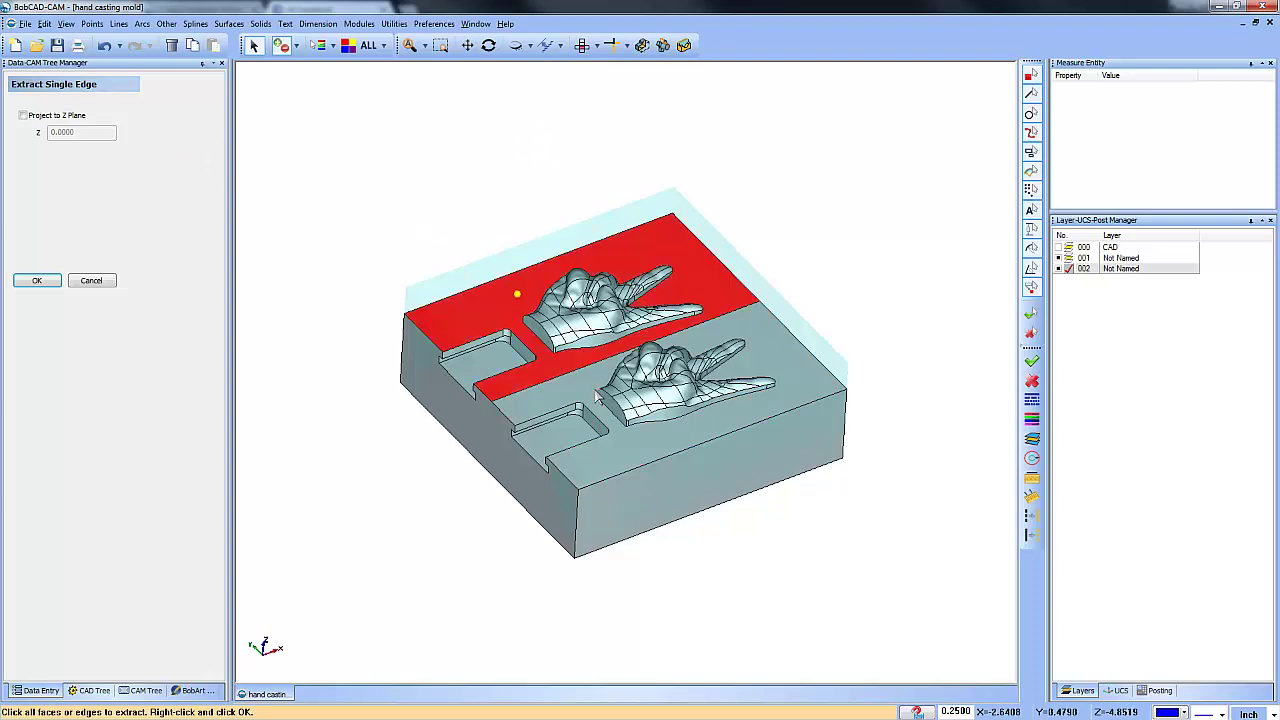
pyautogui.click(585, 381)
pyautogui.rightClick(857, 203)
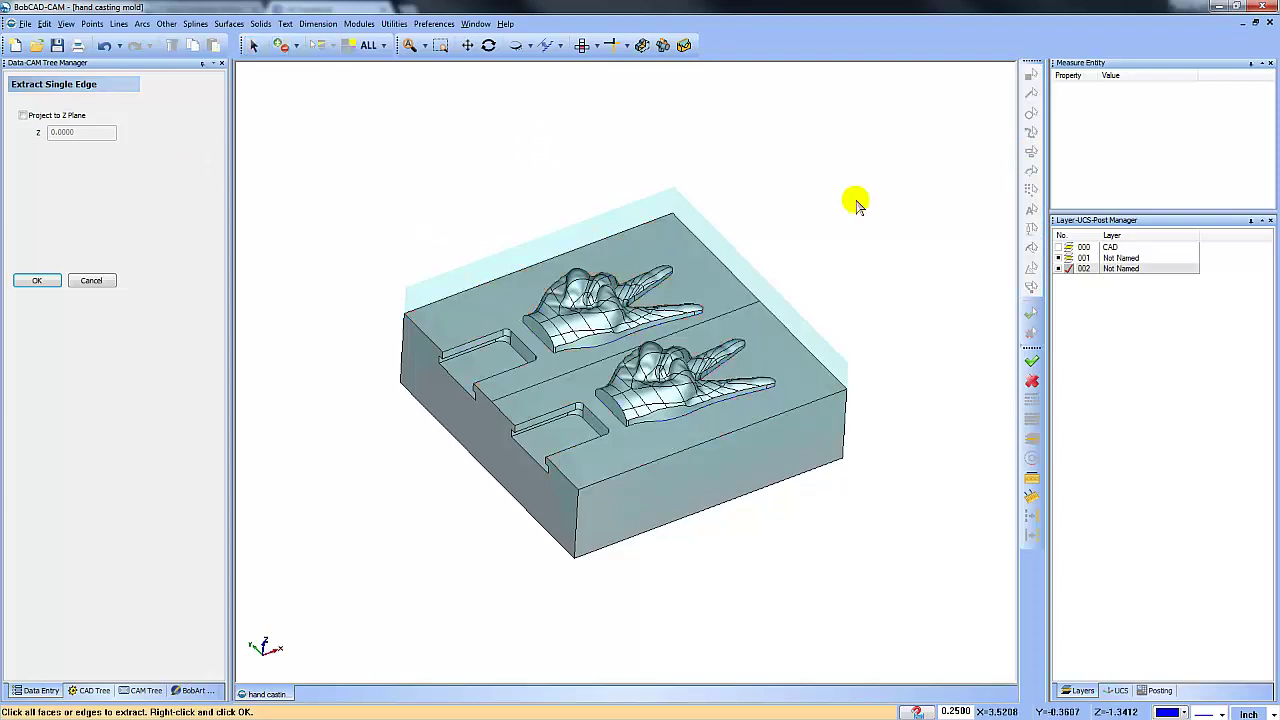
pyautogui.rightClick(856, 203)
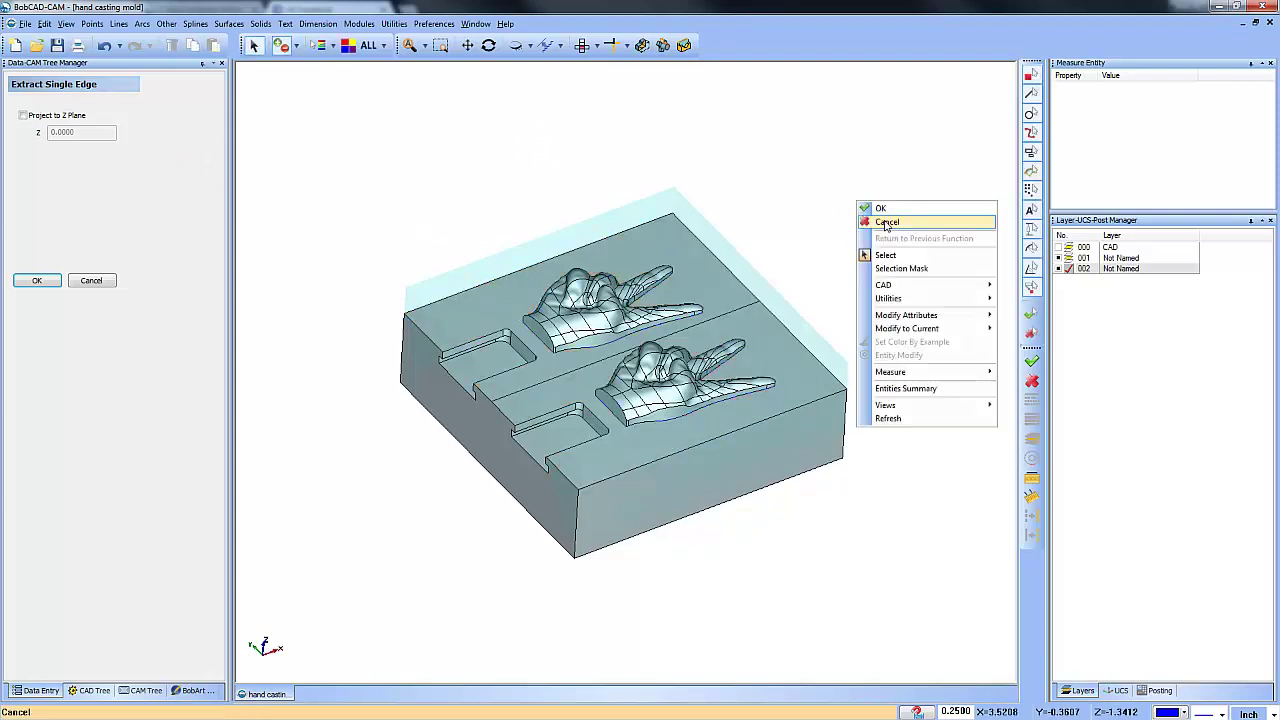
pyautogui.click(886, 222)
pyautogui.click(1060, 258)
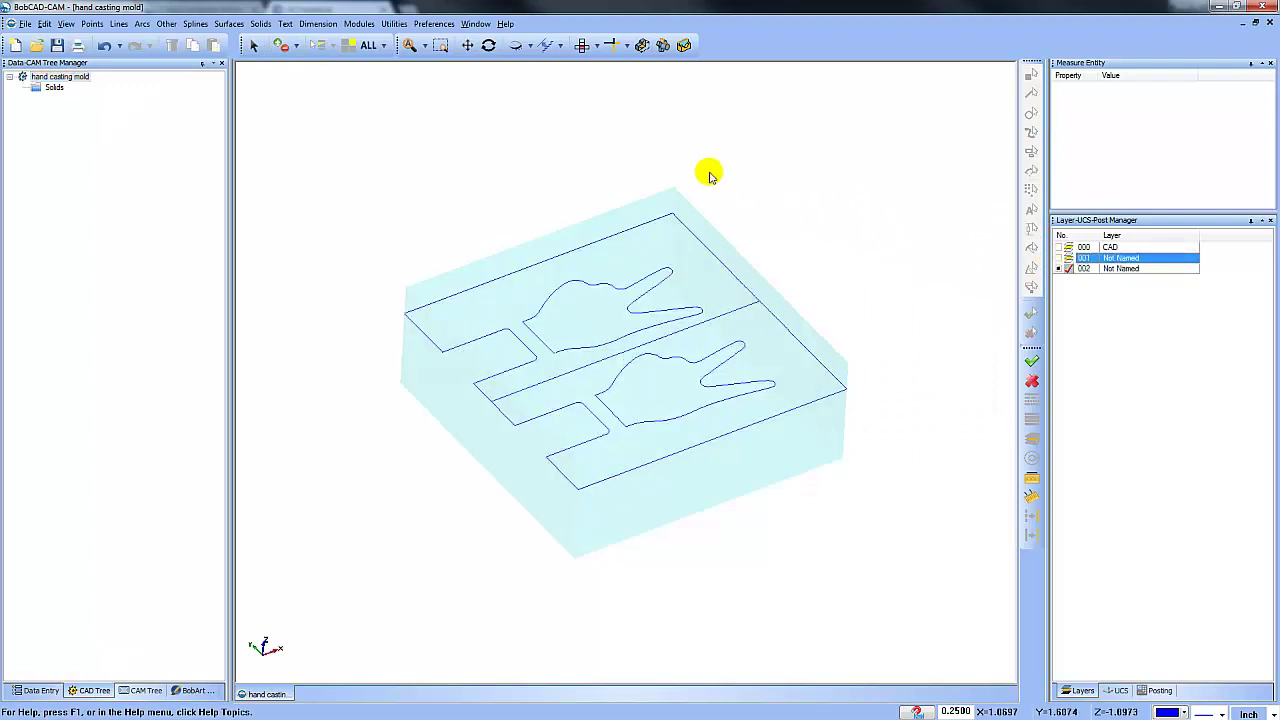
# - Delete the two pocket outlines, the dividing line and the short edge segments from the extracted wireframe
pyautogui.click(585, 45)
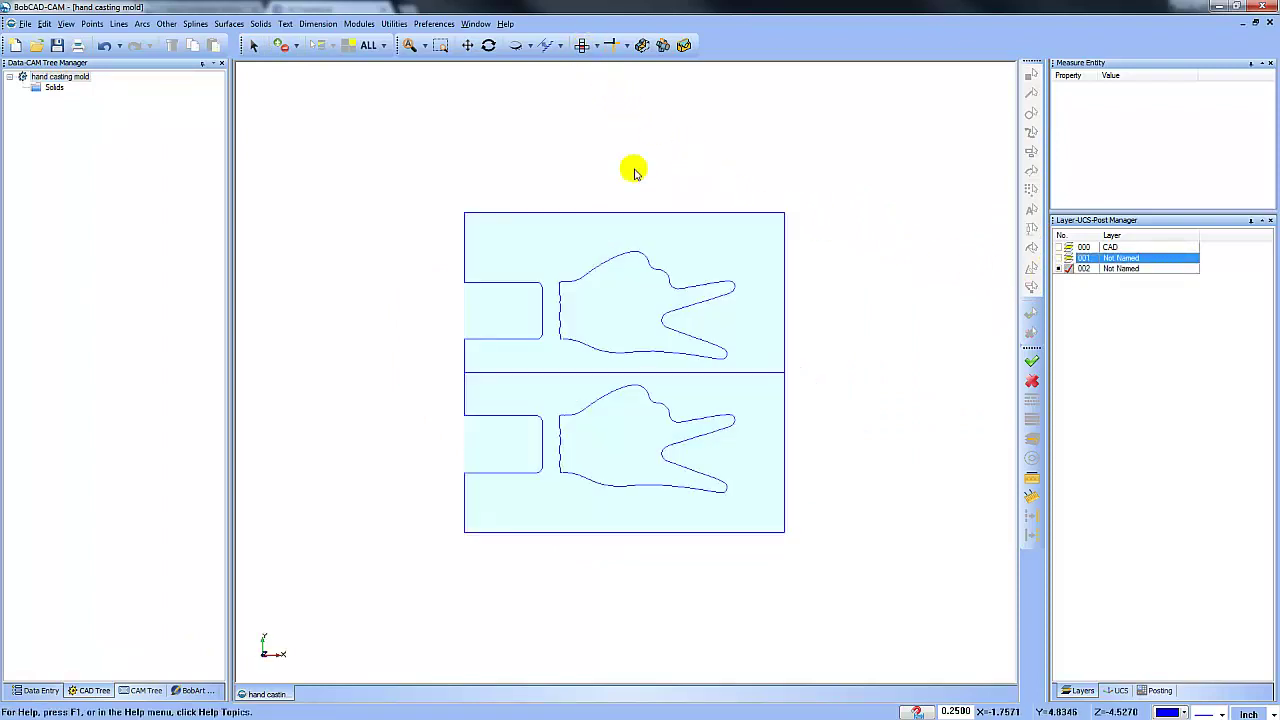
pyautogui.click(253, 45)
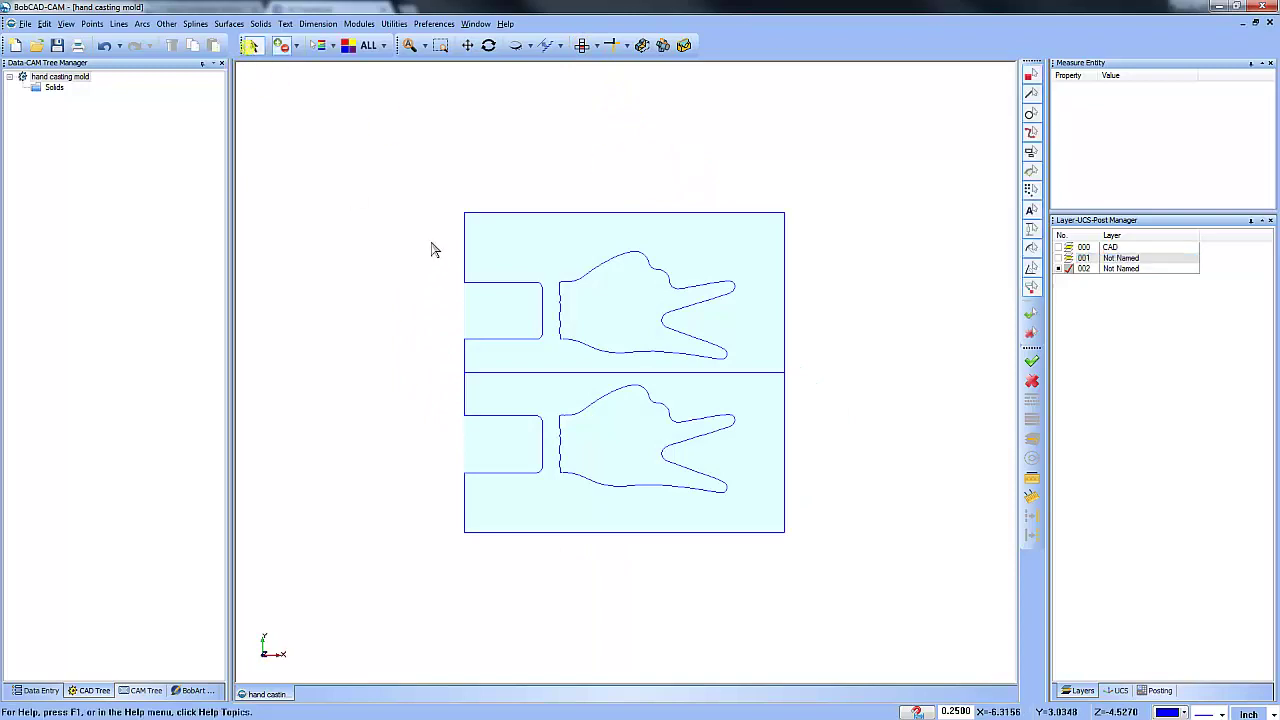
pyautogui.moveTo(432, 241); pyautogui.dragTo(538, 489)
pyautogui.press('Delete')
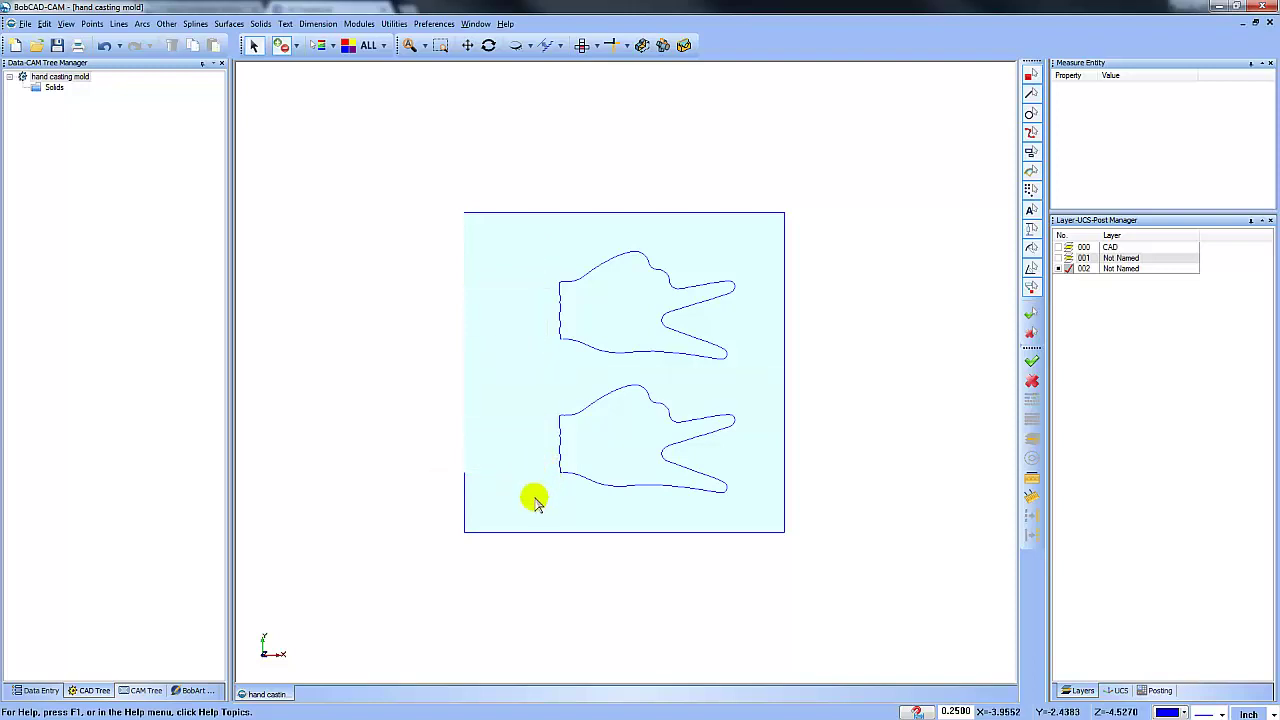
# - Extend the remaining short edge segment up to the opposite edge with Trim Two Entities to close the outer rectangle
pyautogui.click(611, 45)
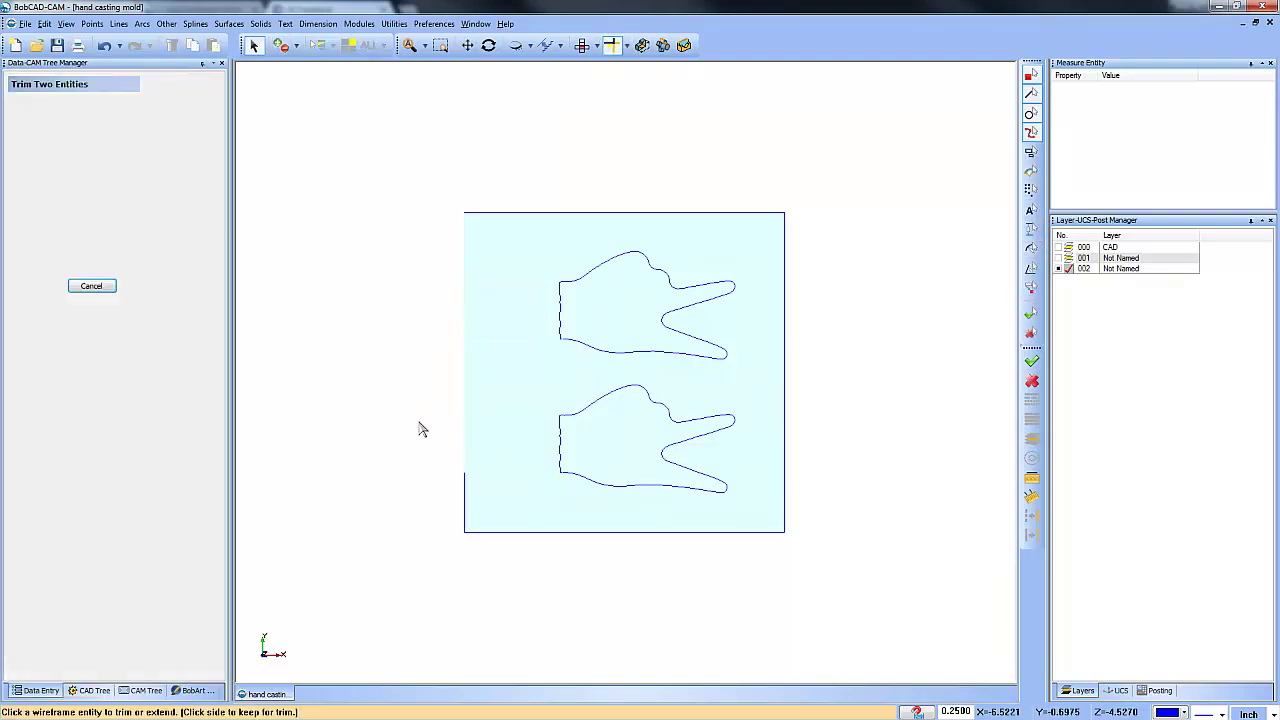
pyautogui.click(464, 481)
pyautogui.click(478, 213)
pyautogui.rightClick(508, 166)
pyautogui.click(538, 184)
# - Chain-select the outer rectangle and change its line style to dashed
pyautogui.rightClick(524, 168)
pyautogui.click(535, 220)
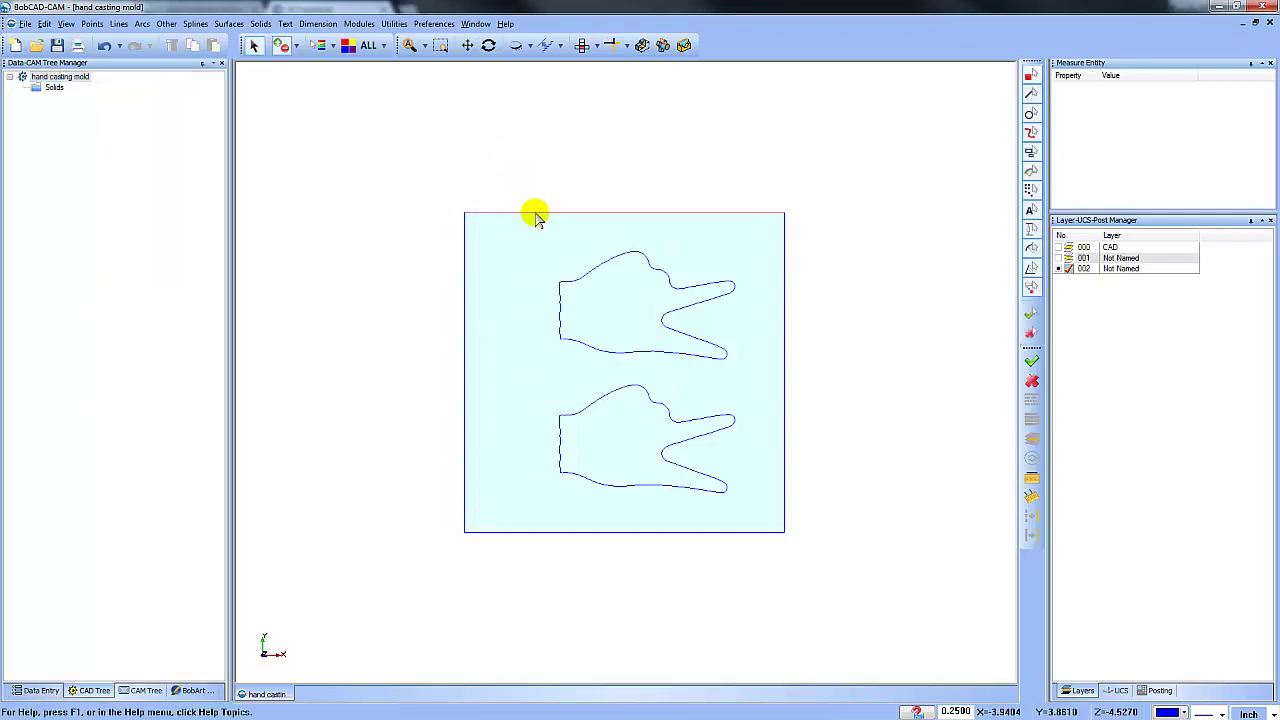
pyautogui.click(531, 212)
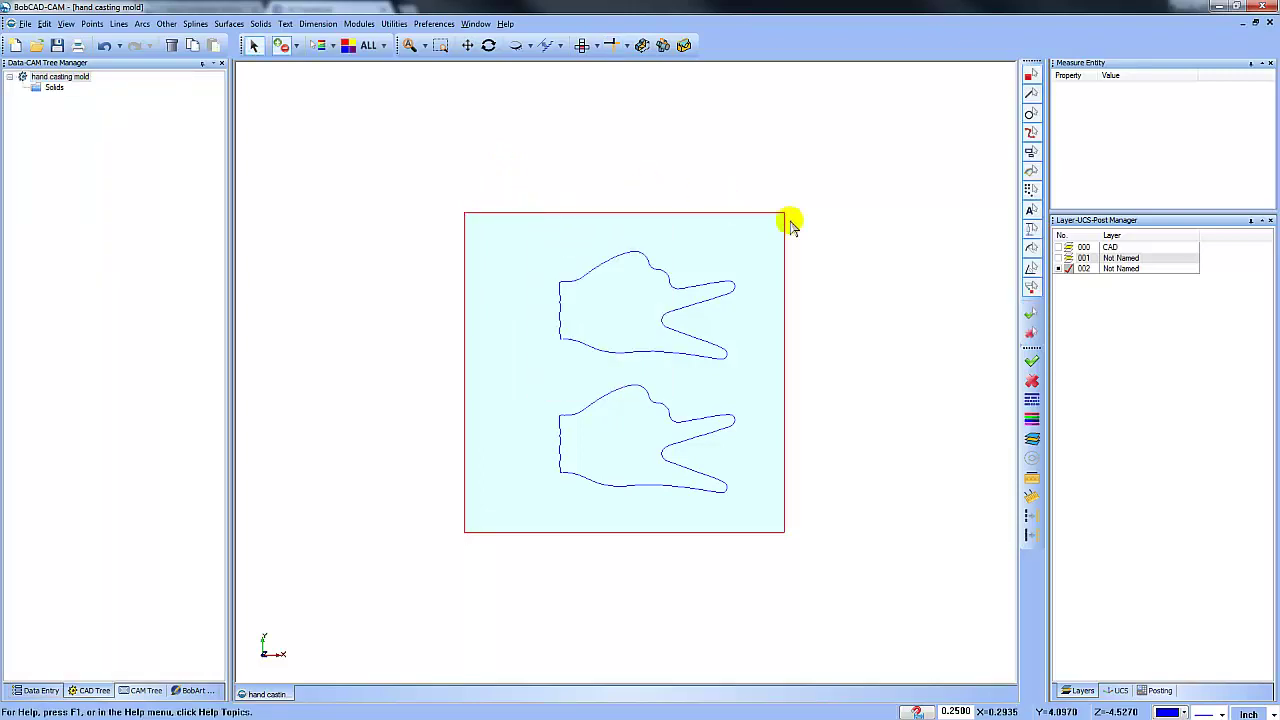
pyautogui.click(1031, 534)
pyautogui.rightClick(943, 393)
pyautogui.click(975, 411)
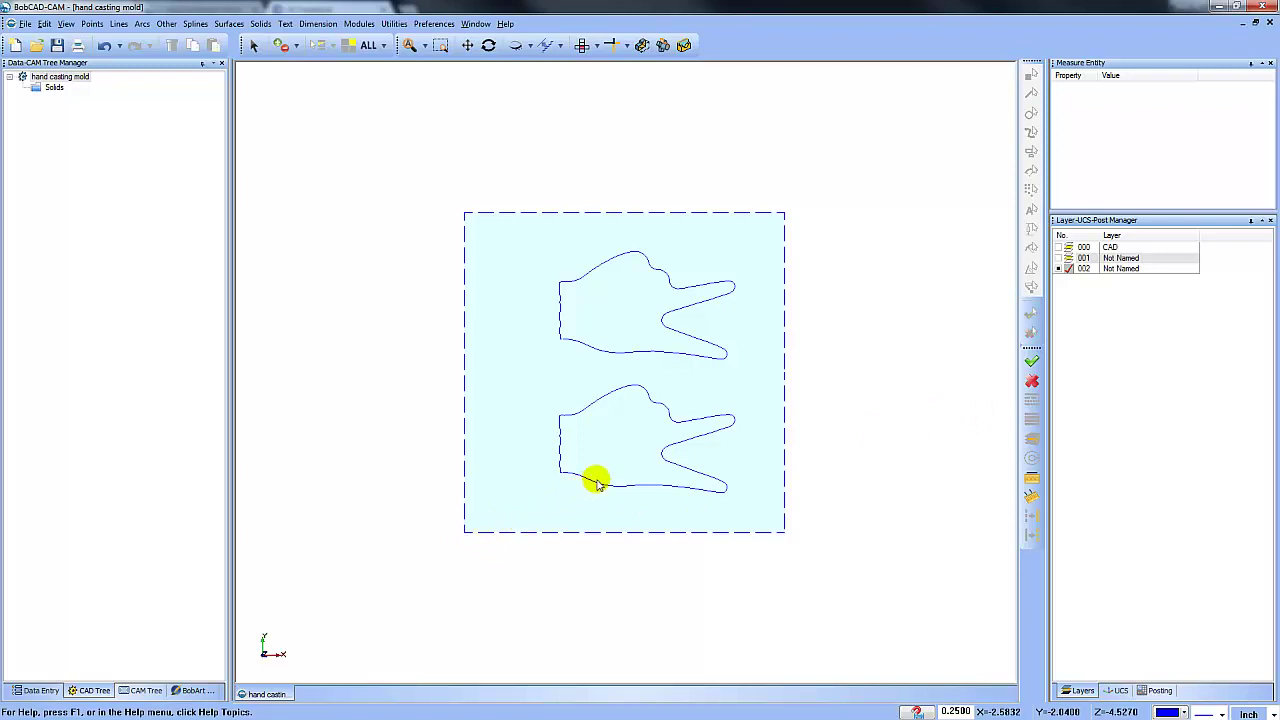
# - Add a Mill 2 Axis feature to Machine Setup - 1 with the outer rectangle and both hand outlines as its geometry
pyautogui.click(145, 691)
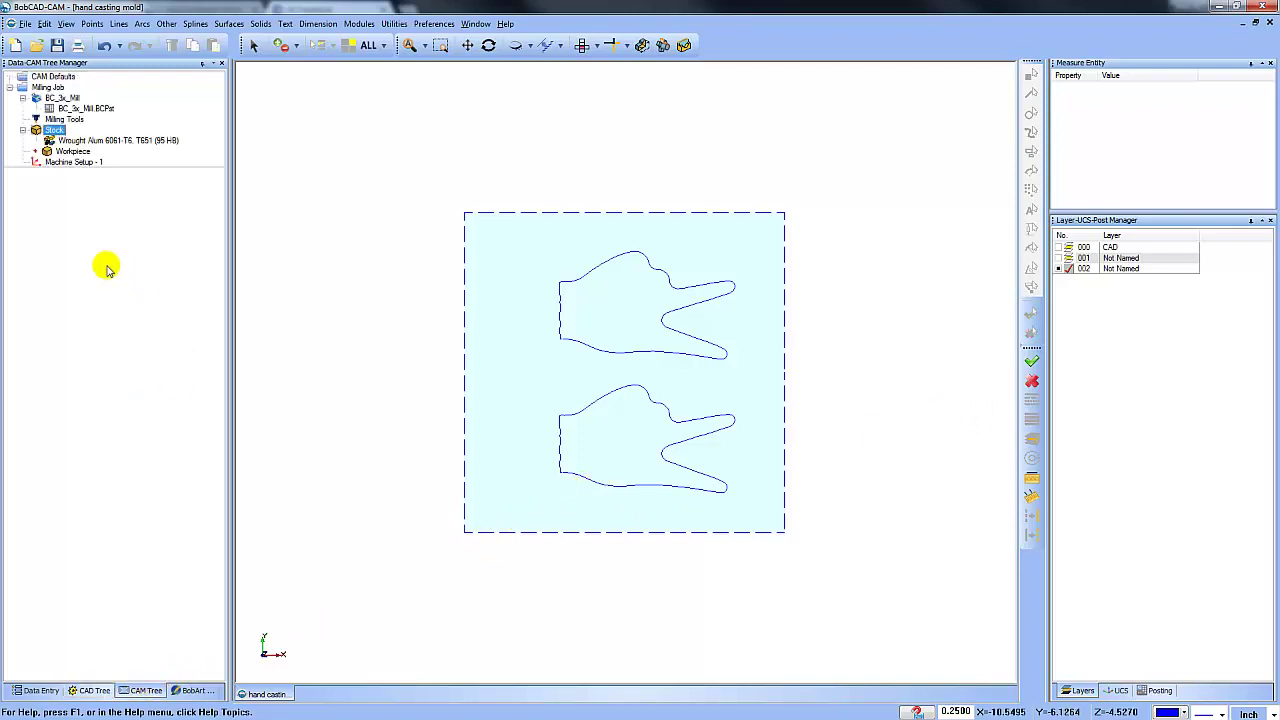
pyautogui.rightClick(91, 163)
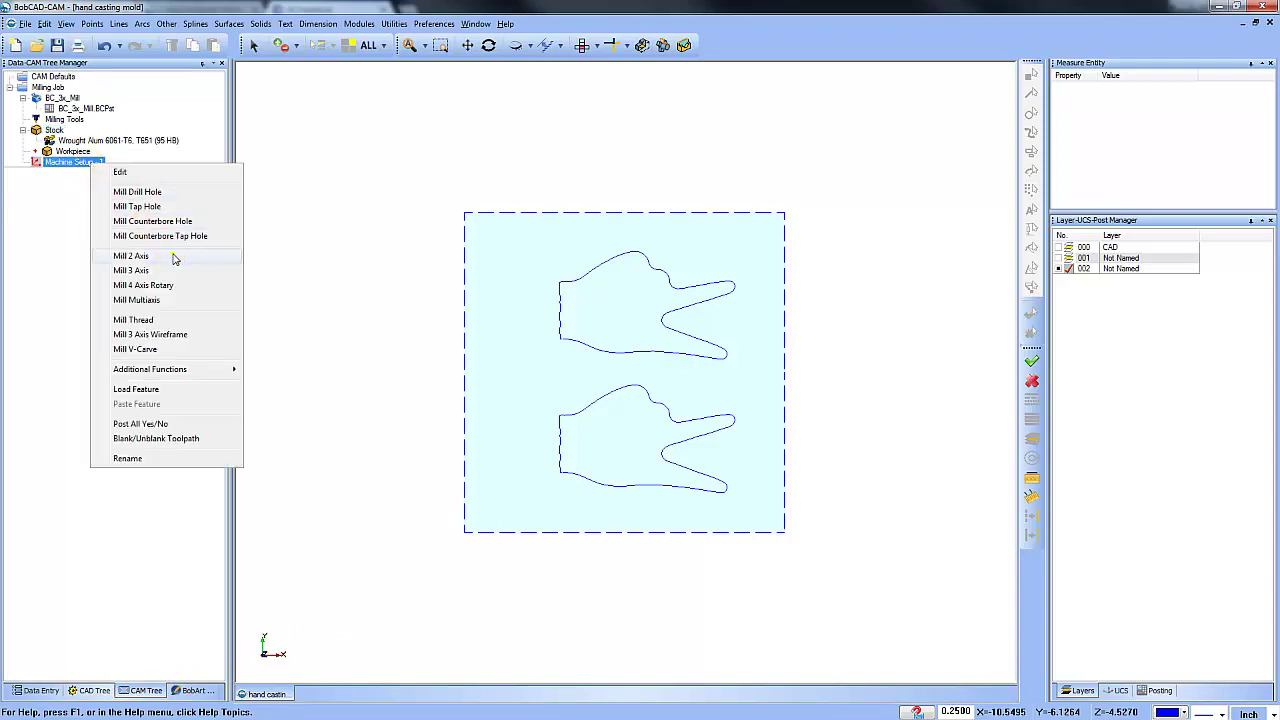
pyautogui.click(131, 256)
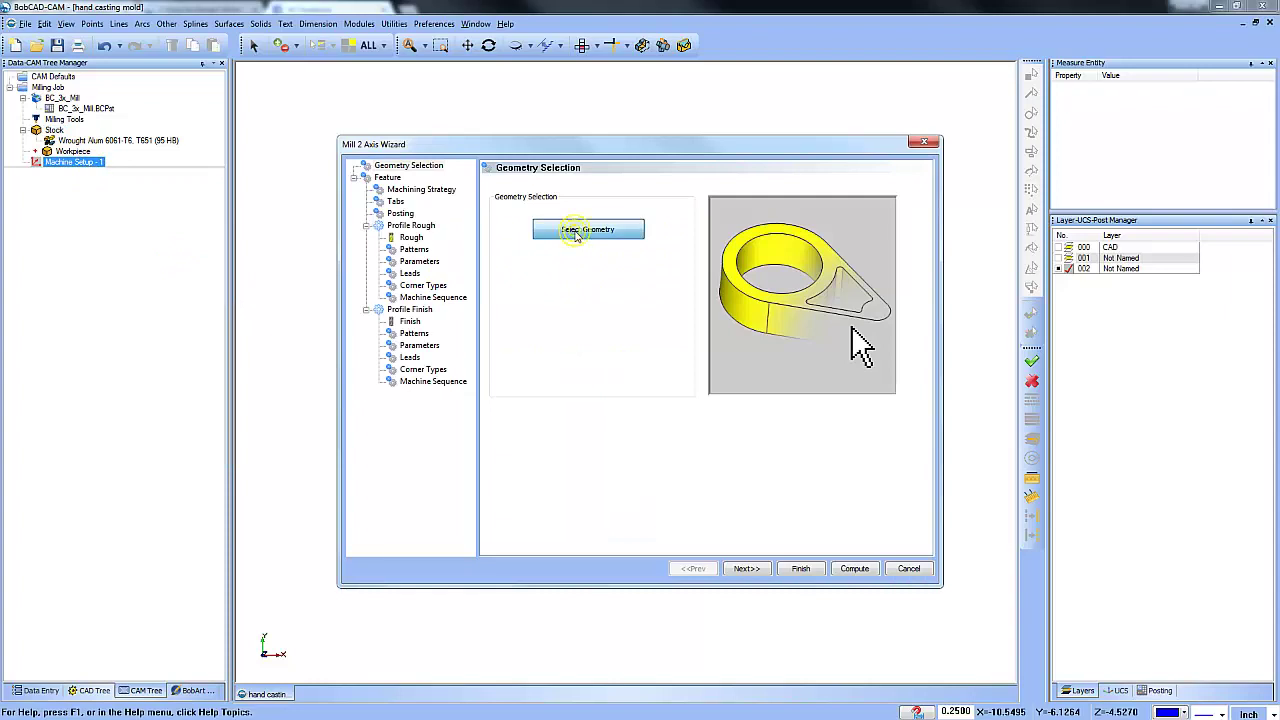
pyautogui.click(577, 231)
pyautogui.click(562, 212)
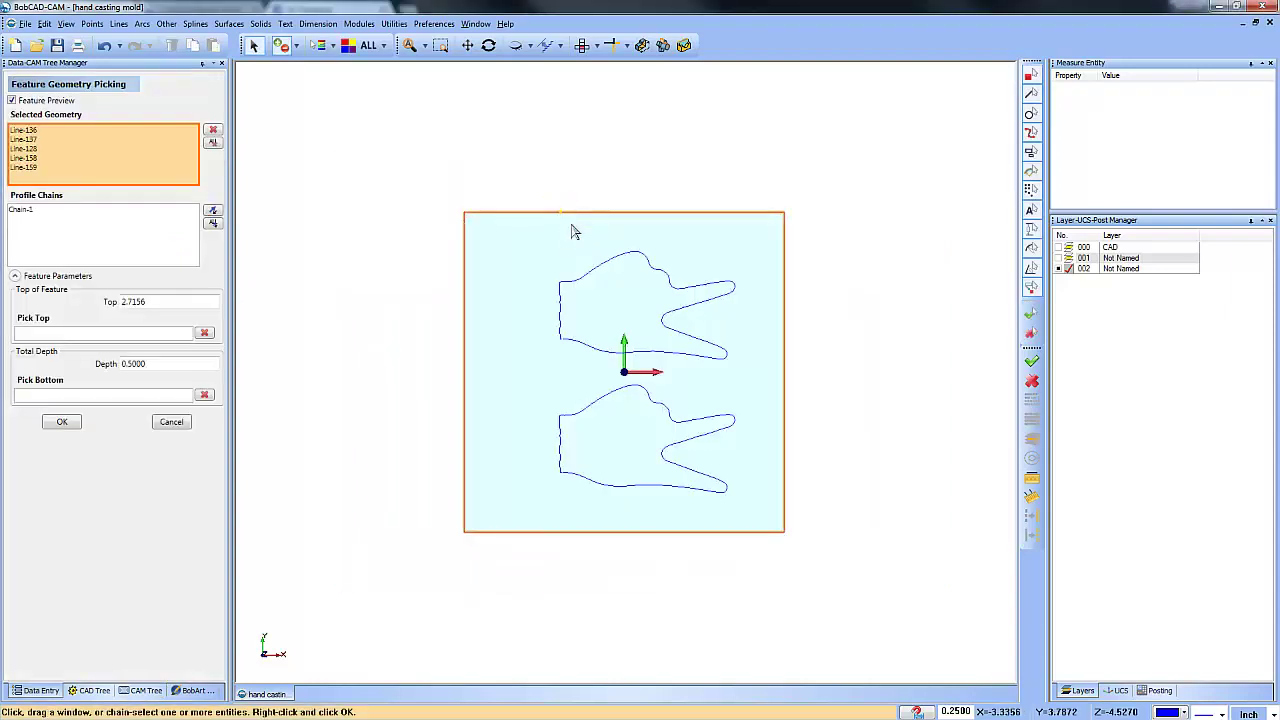
pyautogui.click(591, 265)
pyautogui.click(596, 400)
pyautogui.click(614, 456)
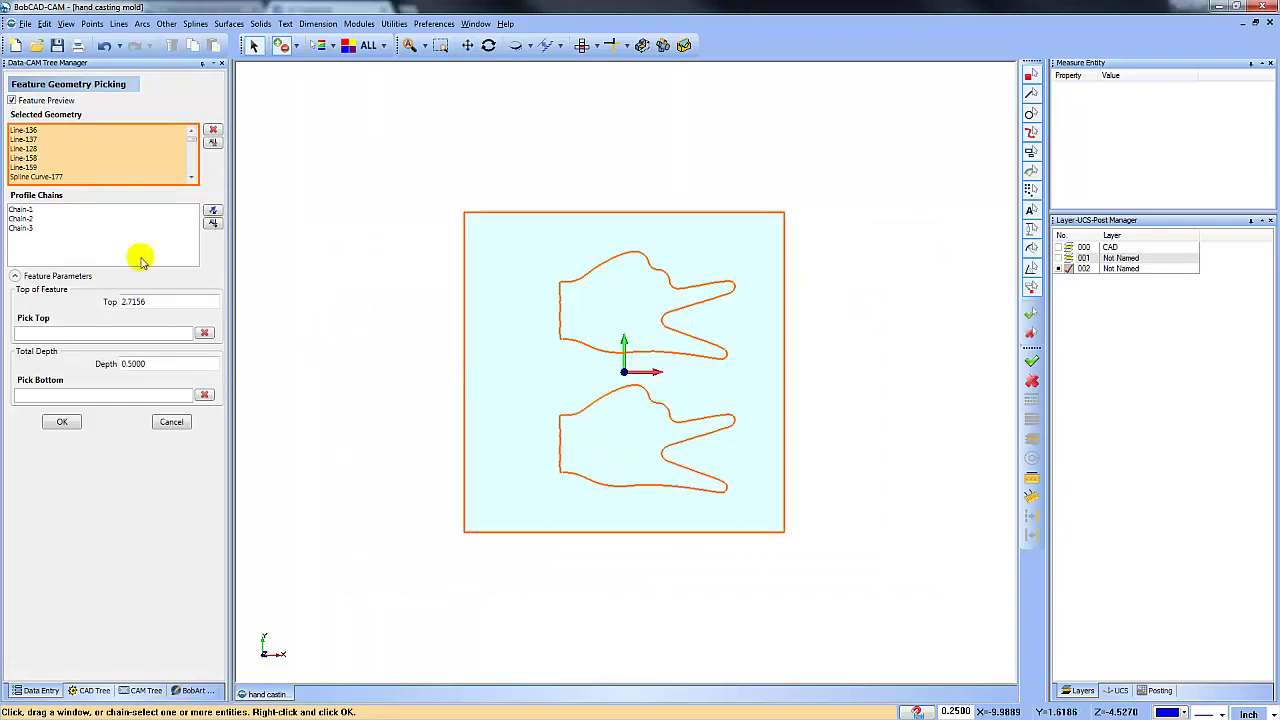
# - Move the upper hand chain's start point to the middle of its wrist edge, with the chain direction pointing toward +Y
pyautogui.click(30, 212)
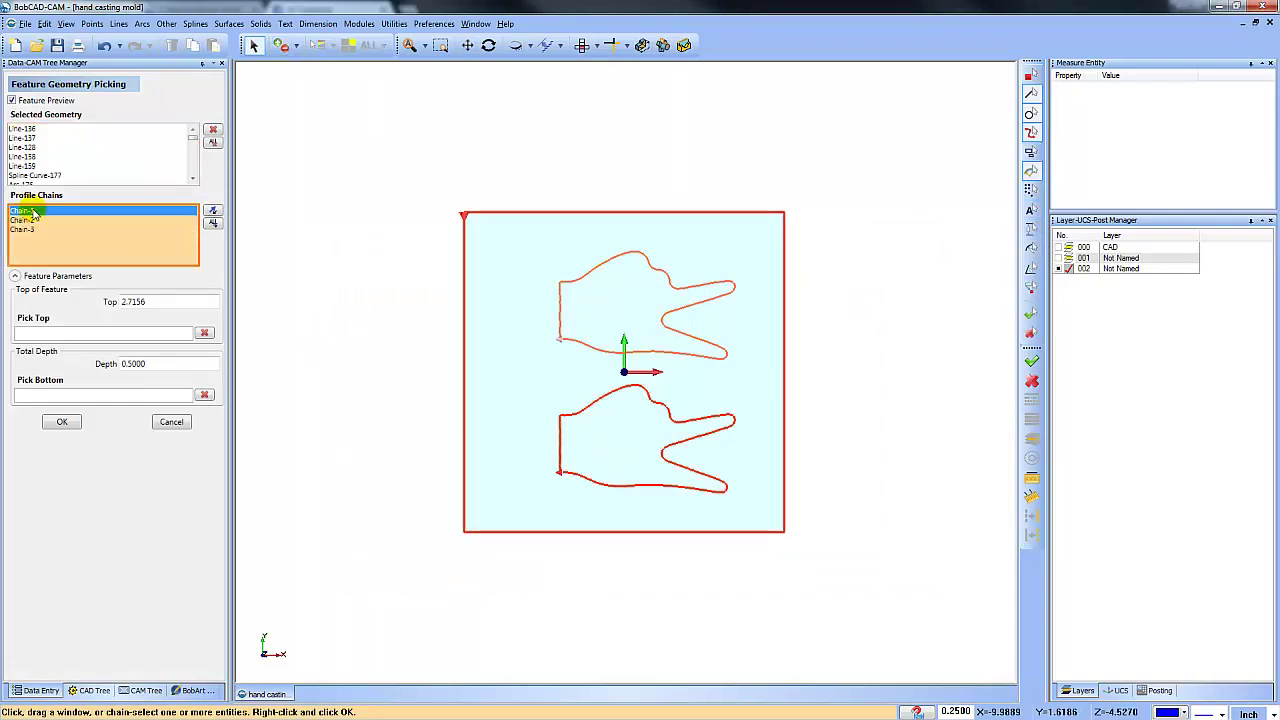
pyautogui.click(30, 221)
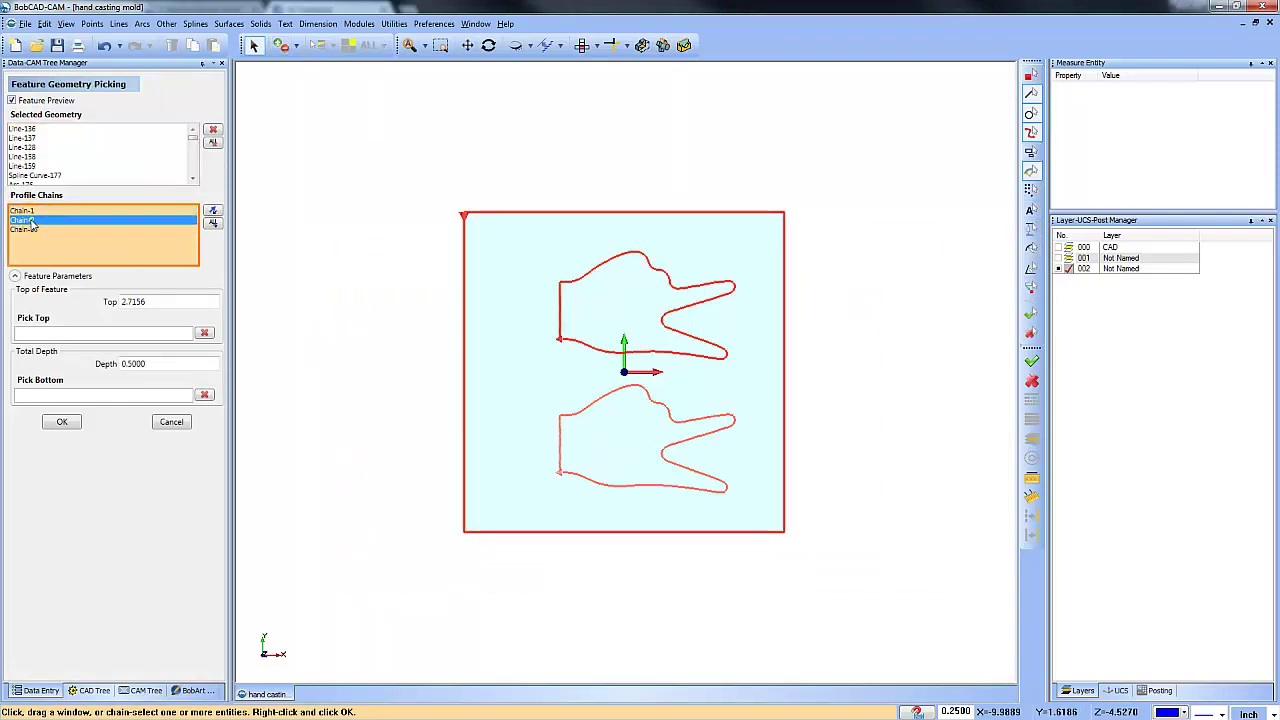
pyautogui.click(32, 218)
pyautogui.click(562, 322)
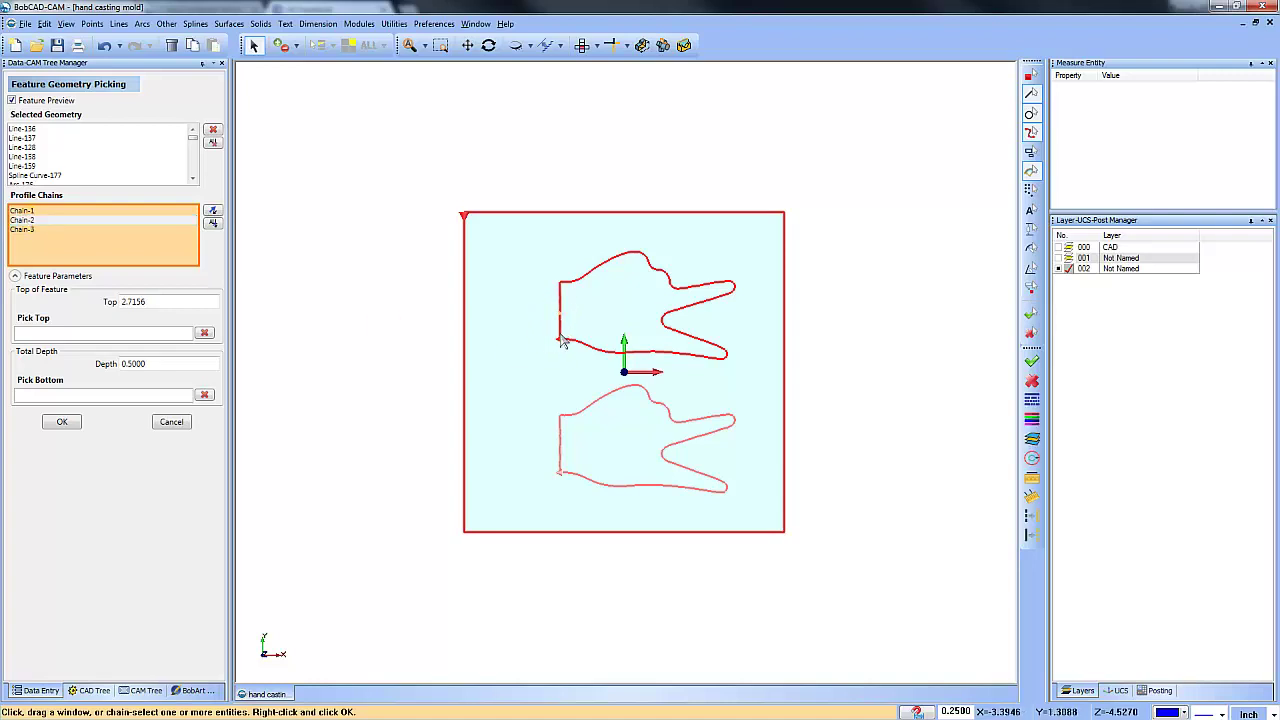
pyautogui.click(549, 345)
pyautogui.click(560, 312)
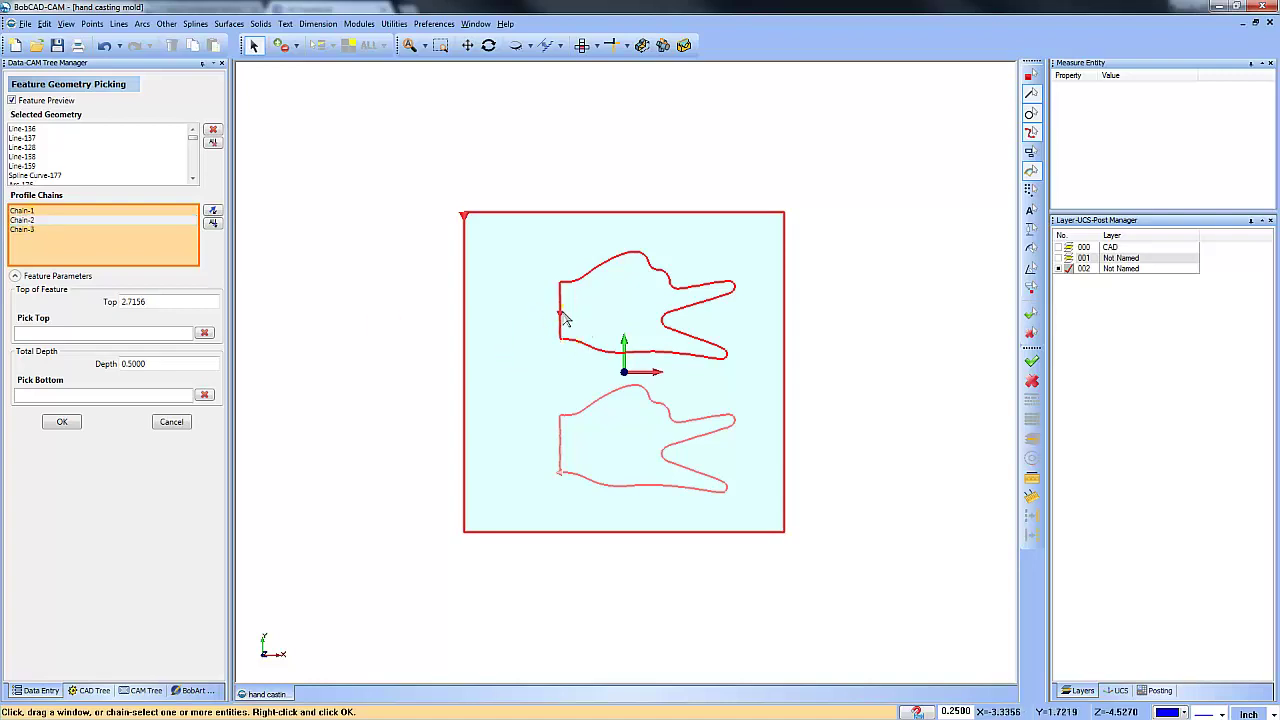
pyautogui.click(561, 310)
pyautogui.click(526, 331)
pyautogui.click(560, 314)
pyautogui.click(510, 371)
# - Place the lower hand chain's start point mid-way along its wrist edge, running in the same +Y direction
pyautogui.click(50, 229)
pyautogui.click(358, 363)
pyautogui.click(563, 449)
pyautogui.click(563, 457)
pyautogui.click(477, 474)
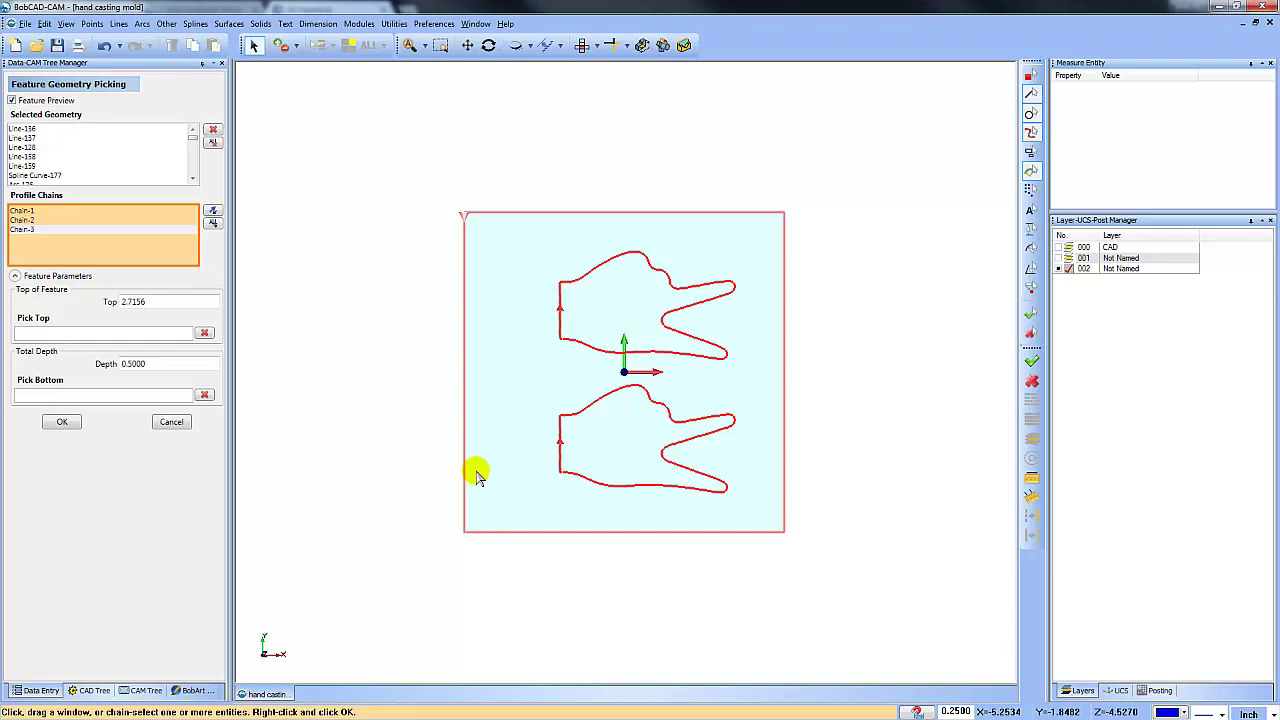
# - Define the feature's total depth by picking the front corner of the outer rectangle as its bottom, and accept the geometry
pyautogui.click(186, 398)
pyautogui.moveTo(543, 580); pyautogui.dragTo(566, 430, button='middle')
pyautogui.click(566, 428)
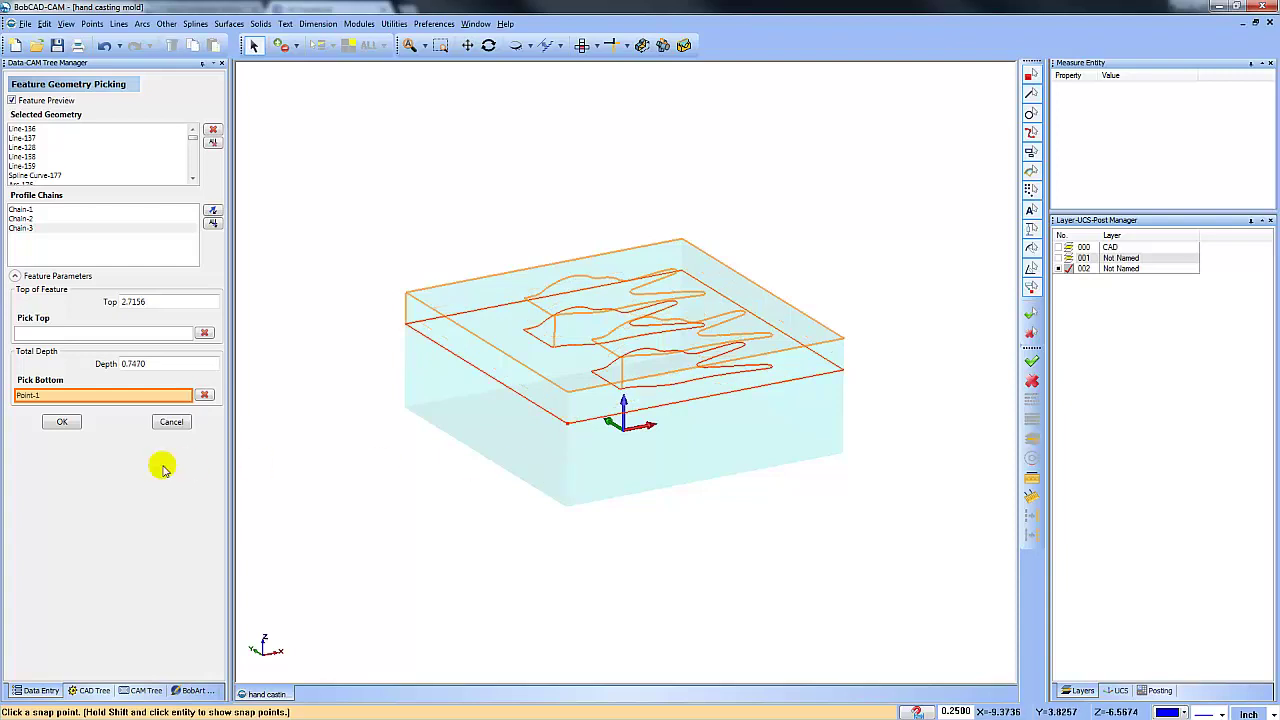
pyautogui.click(62, 422)
# - Choose the Pocketing strategy template and add a second Pocket operation ahead of Profile Finish
pyautogui.click(447, 189)
pyautogui.click(529, 237)
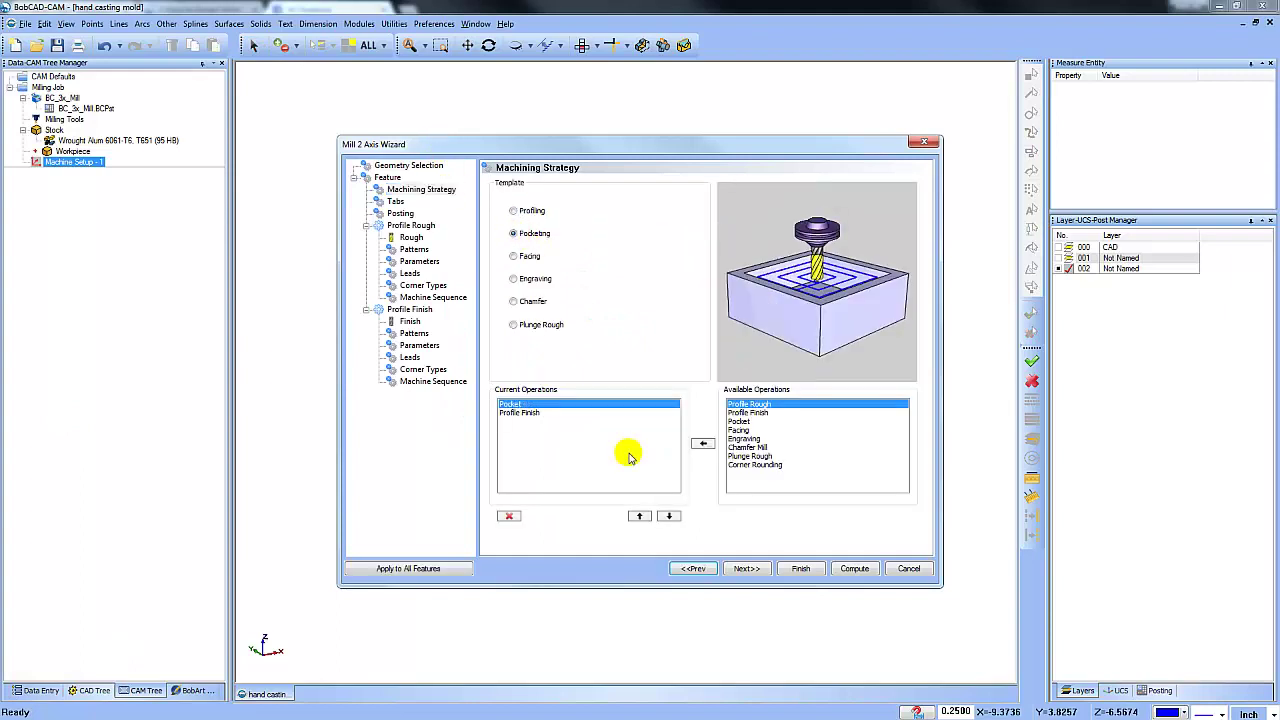
pyautogui.click(740, 421)
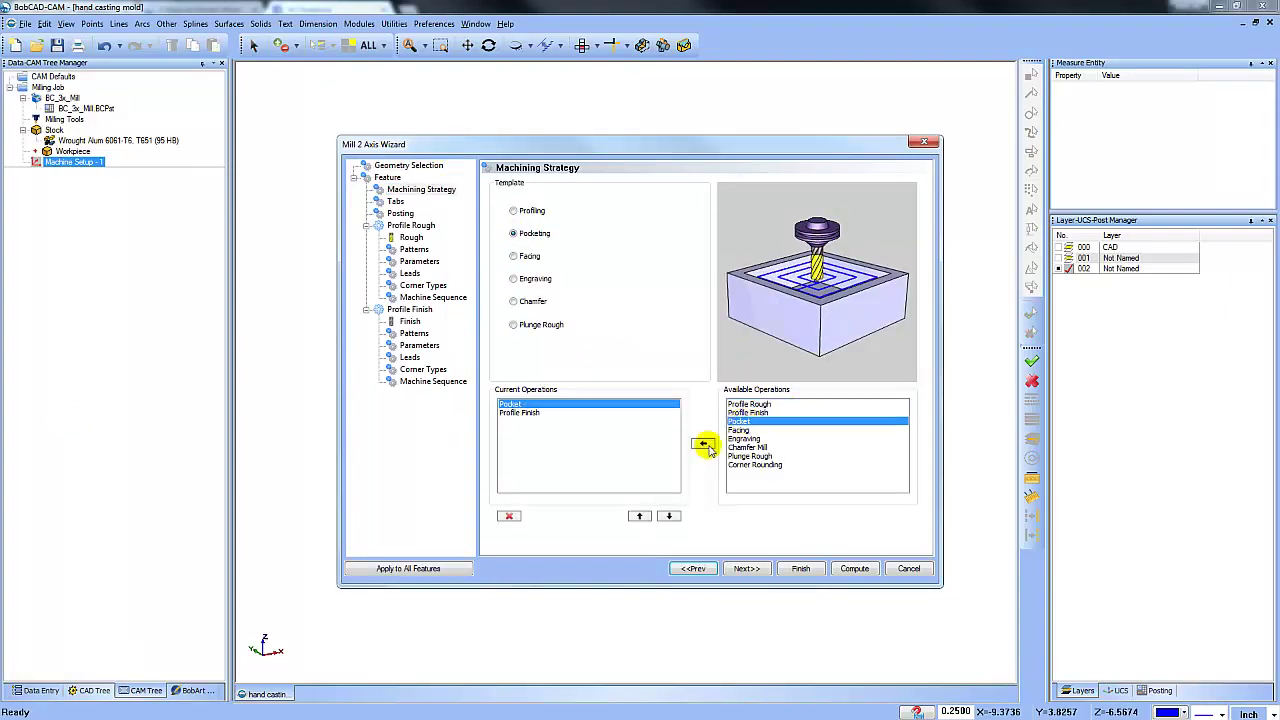
pyautogui.click(704, 445)
pyautogui.click(519, 420)
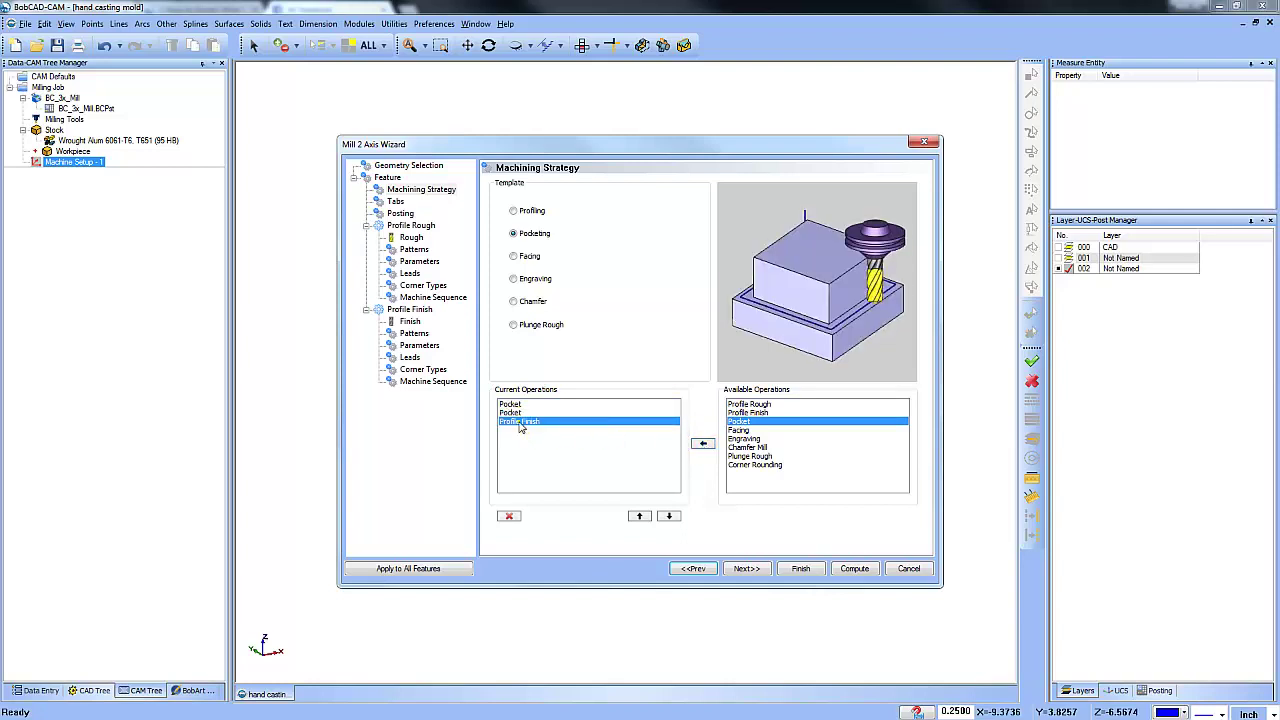
pyautogui.click(511, 404)
pyautogui.click(511, 412)
pyautogui.click(515, 421)
pyautogui.click(741, 568)
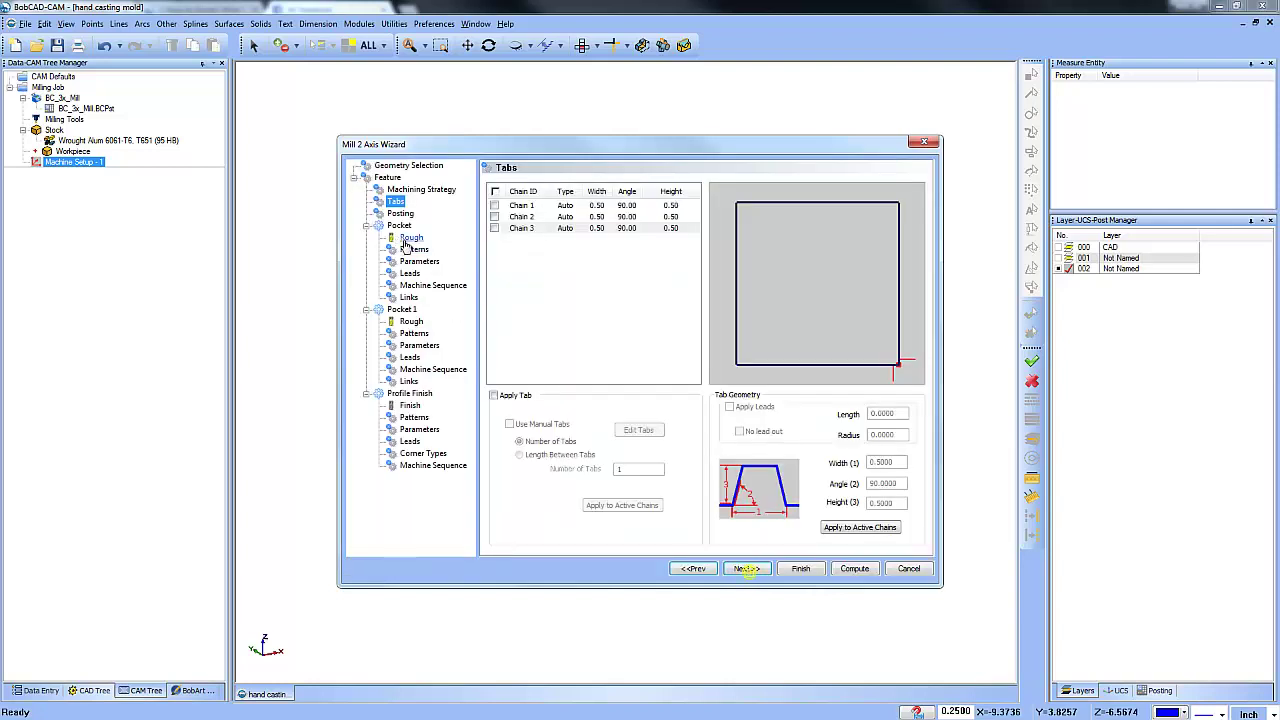
# - Set the first pocket operation to Advanced Pocket with Adaptive Roughing and a bottom allowance of .015
pyautogui.click(410, 238)
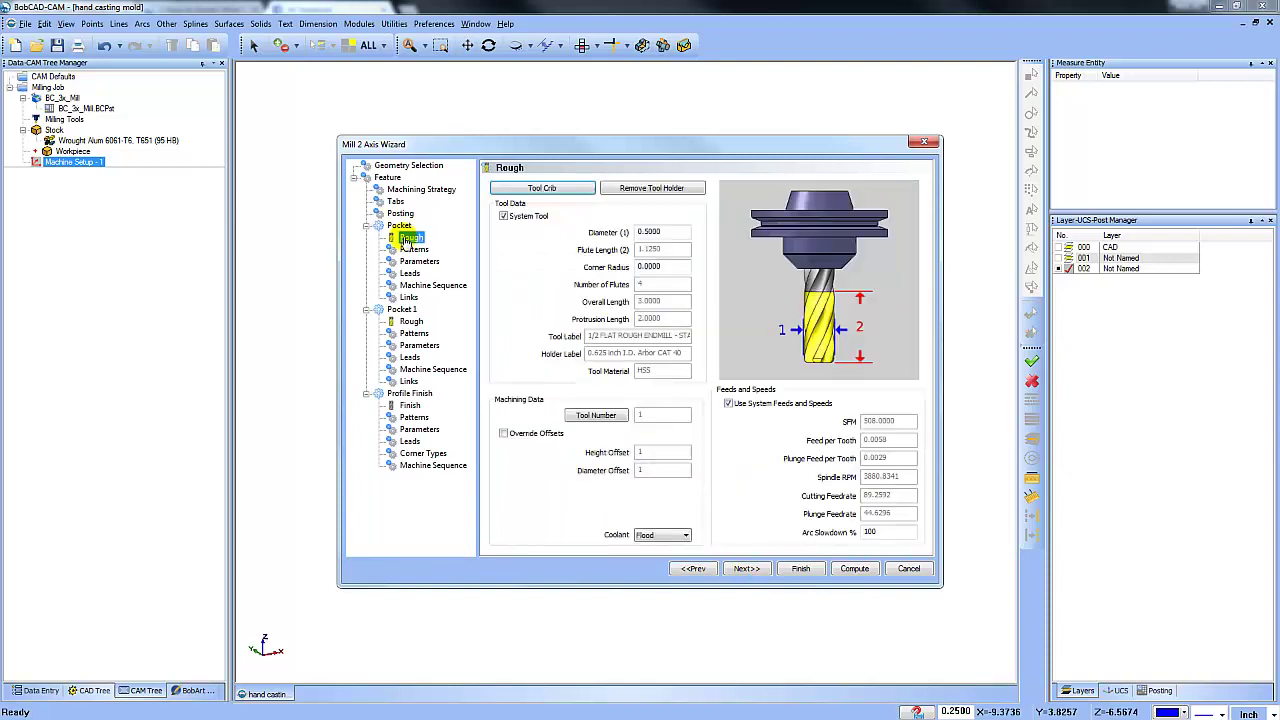
pyautogui.click(414, 249)
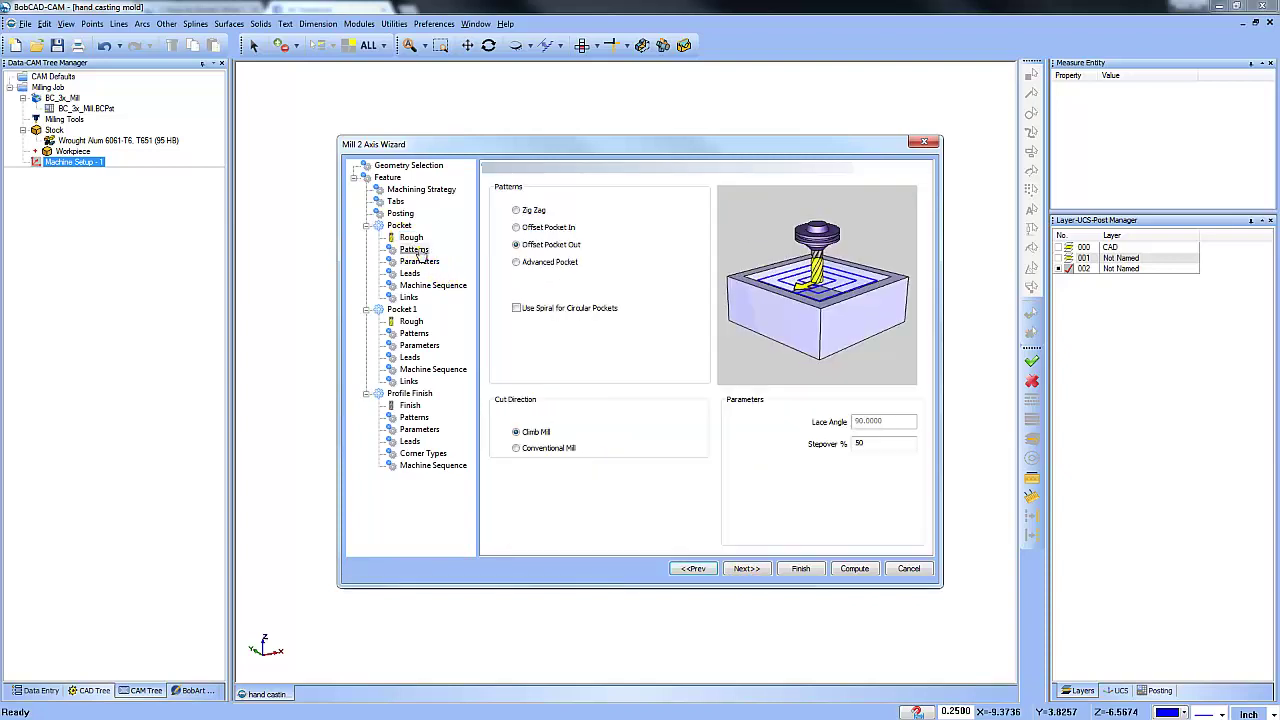
pyautogui.click(516, 262)
pyautogui.click(534, 277)
pyautogui.click(876, 444)
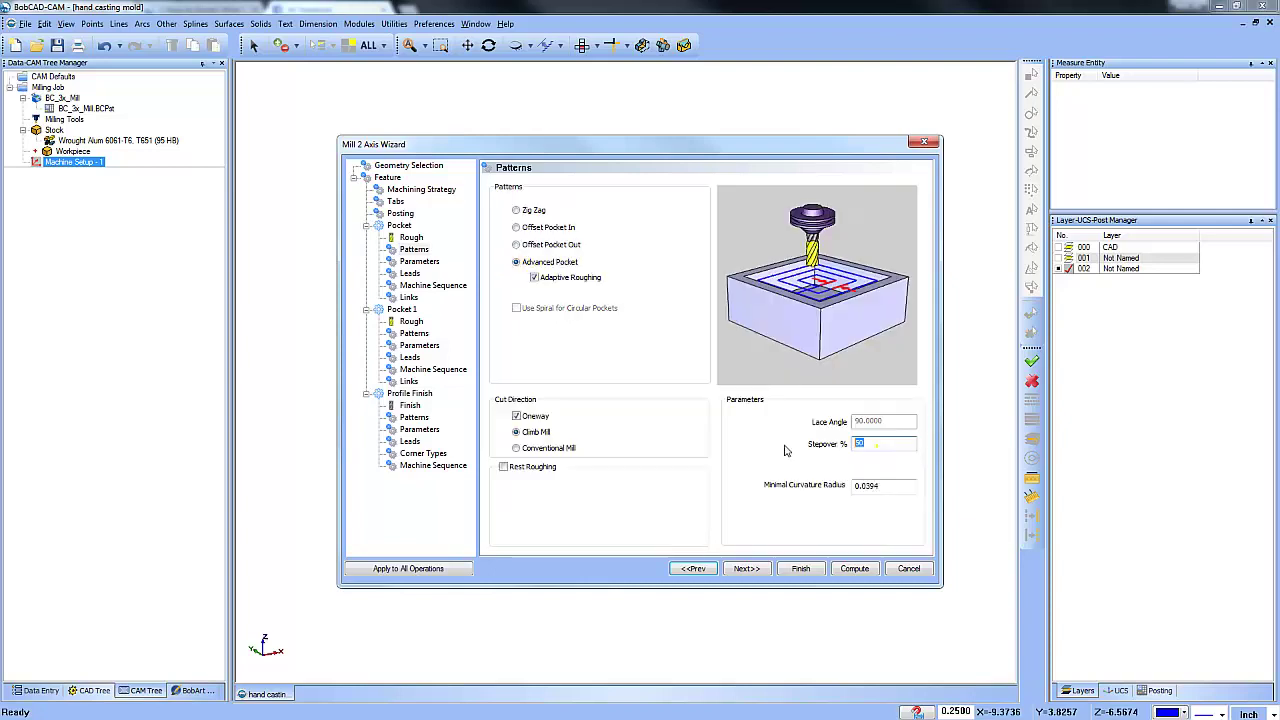
pyautogui.click(420, 262)
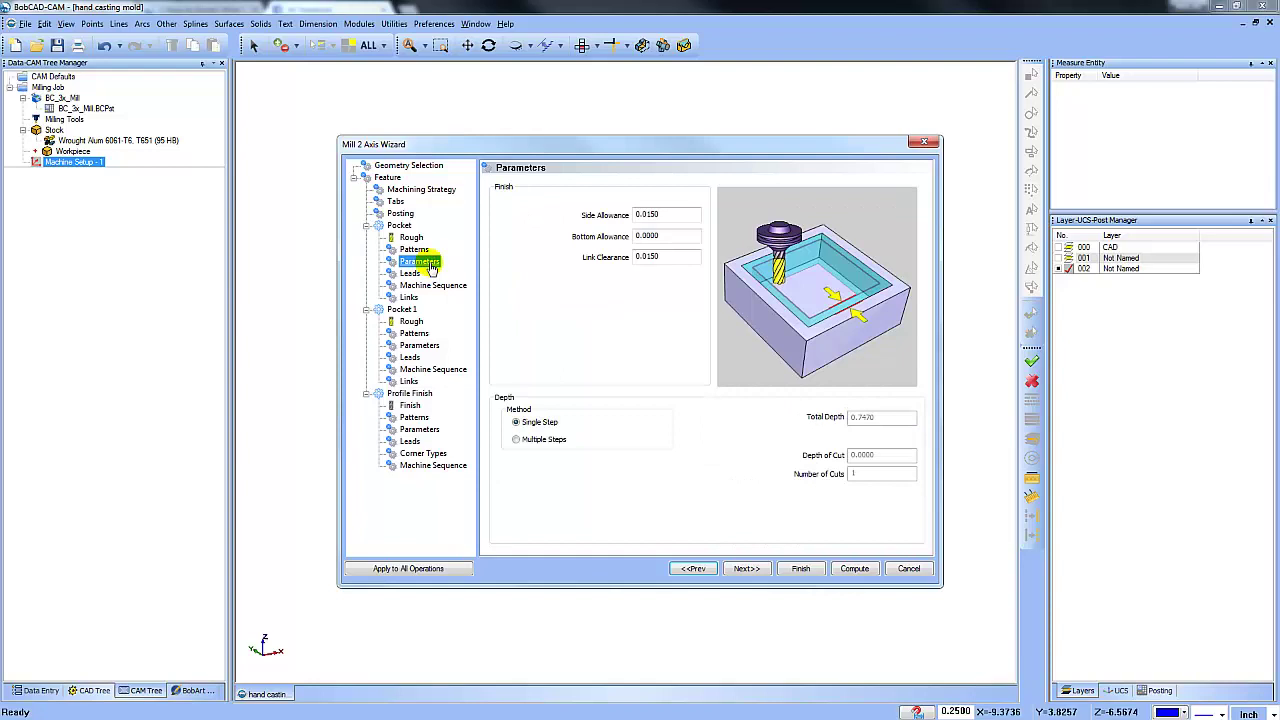
pyautogui.click(668, 236)
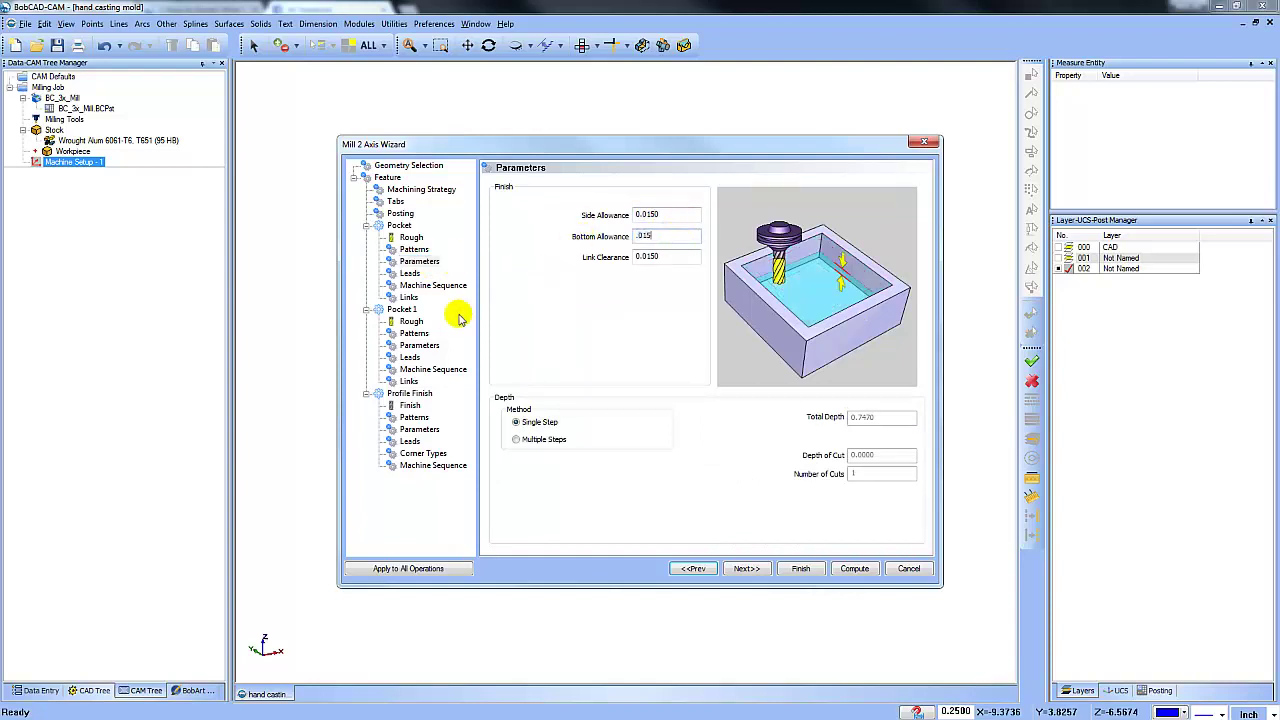
# - Set the second pocket operation, Pocket 1, to the Zig Zag pattern and review its side and bottom allowances
pyautogui.click(412, 322)
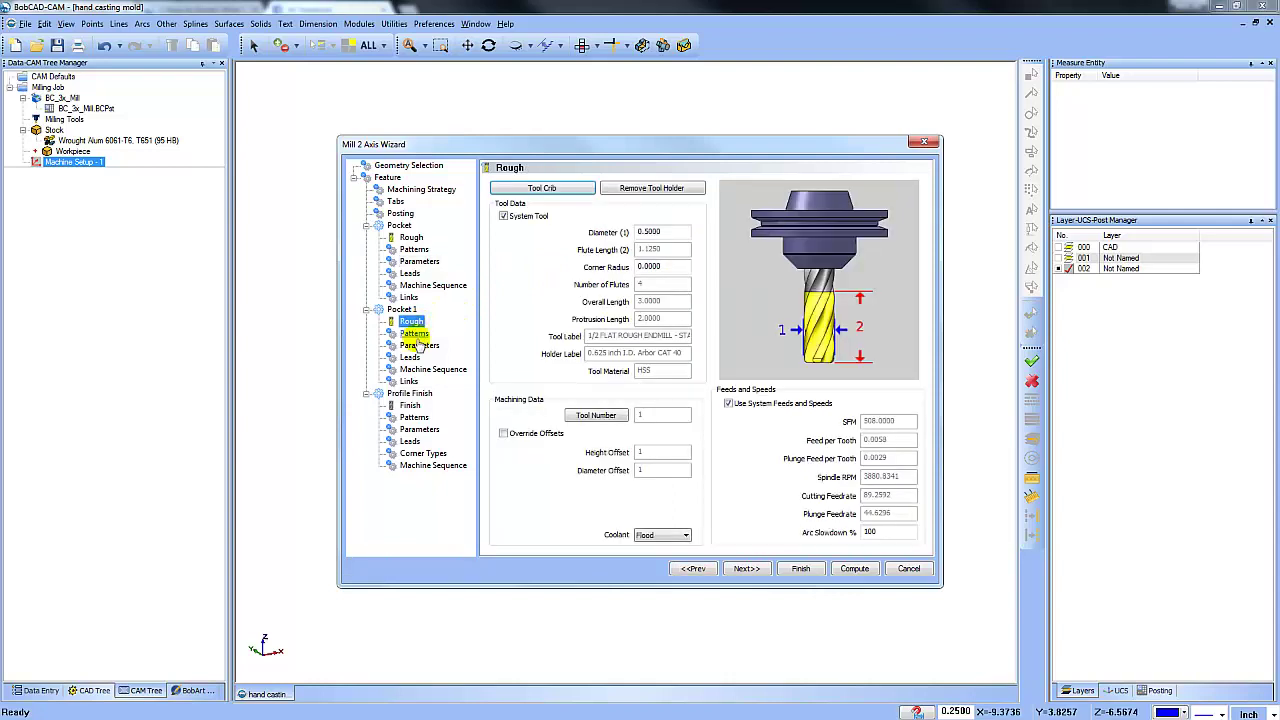
pyautogui.click(414, 333)
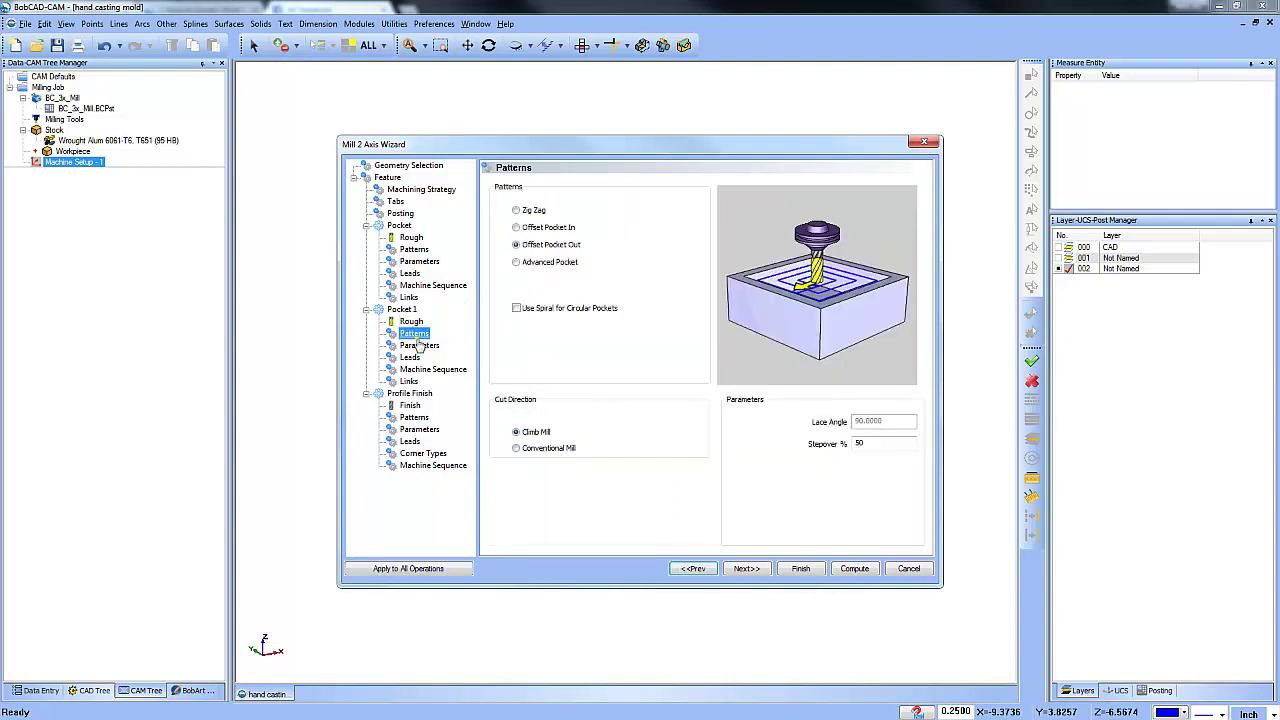
pyautogui.click(516, 211)
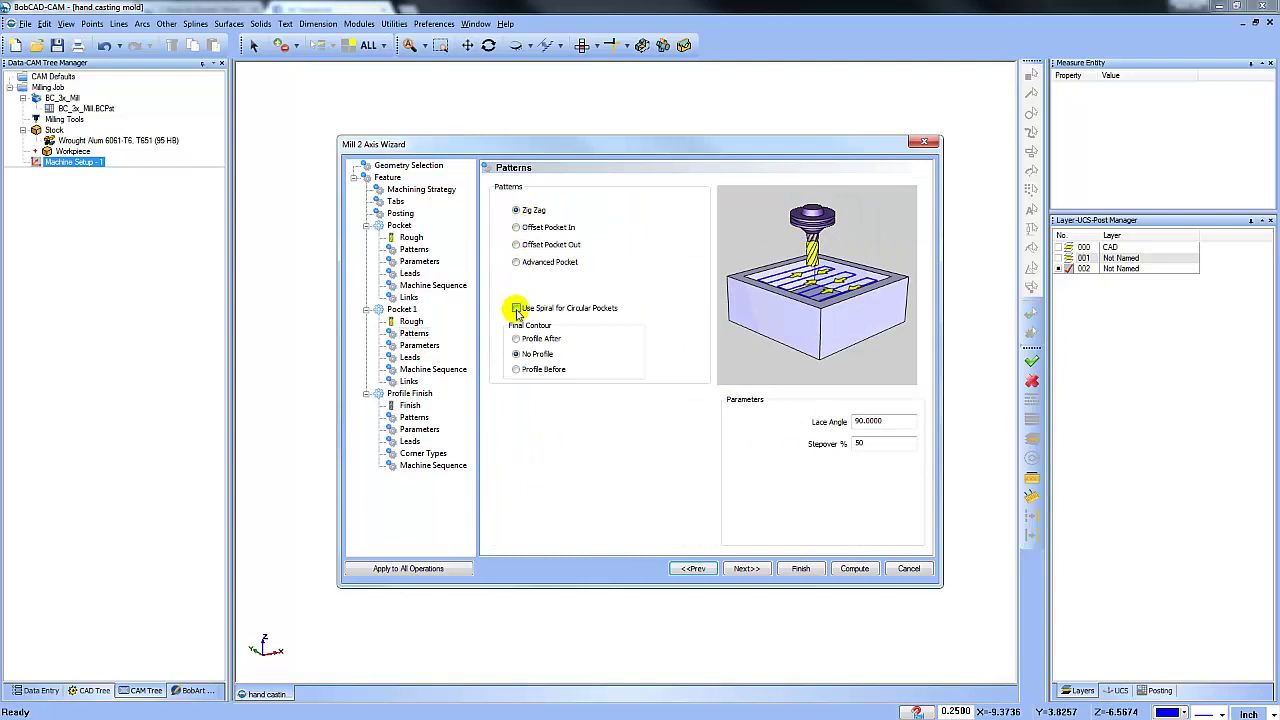
pyautogui.click(419, 345)
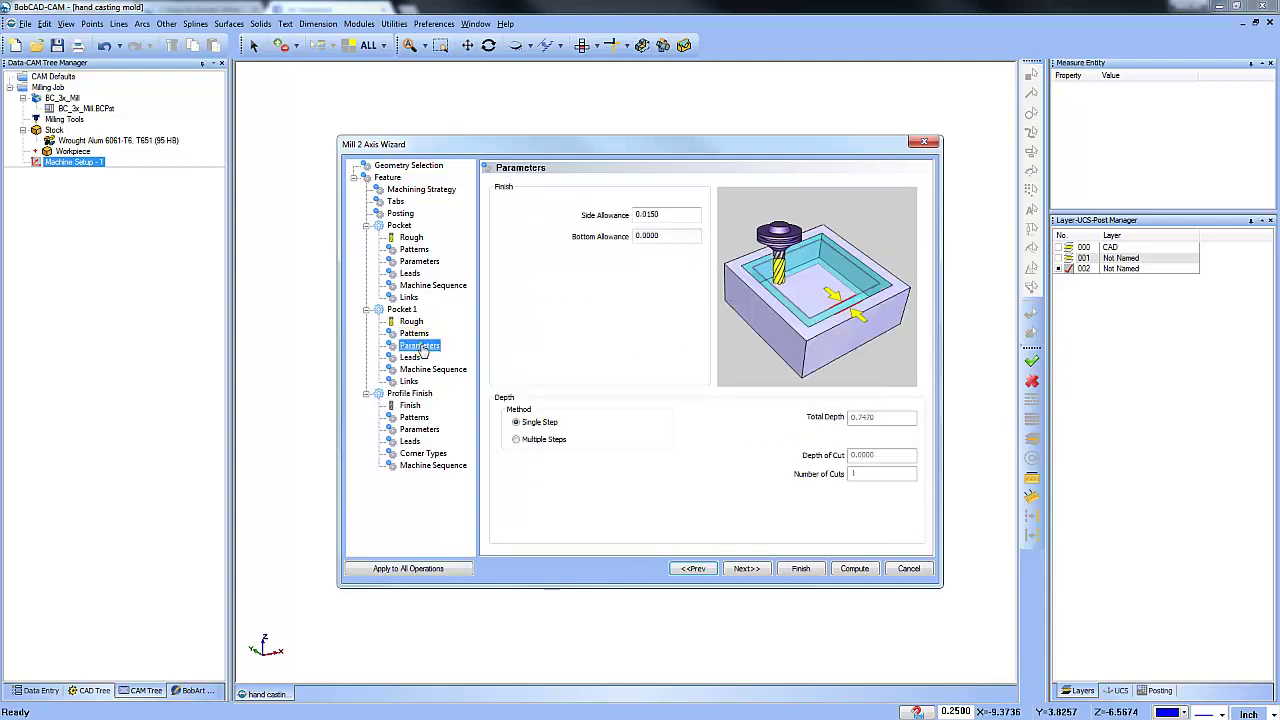
pyautogui.click(681, 235)
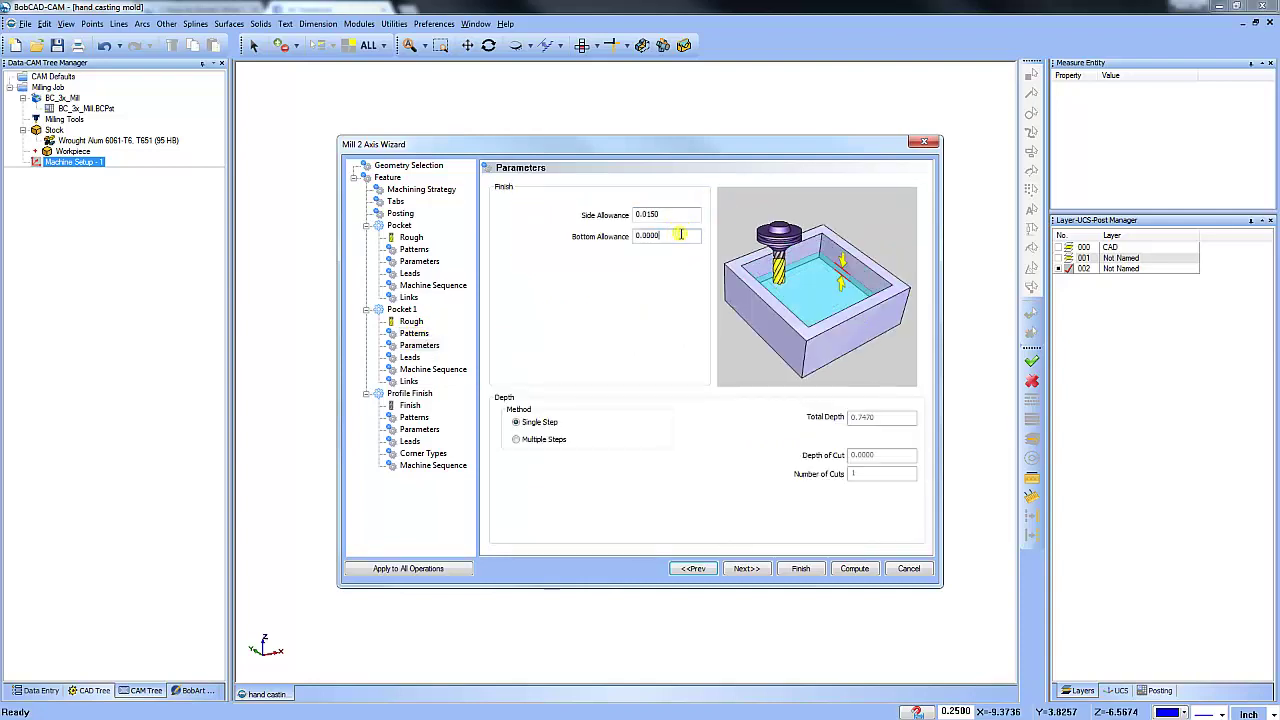
pyautogui.click(679, 214)
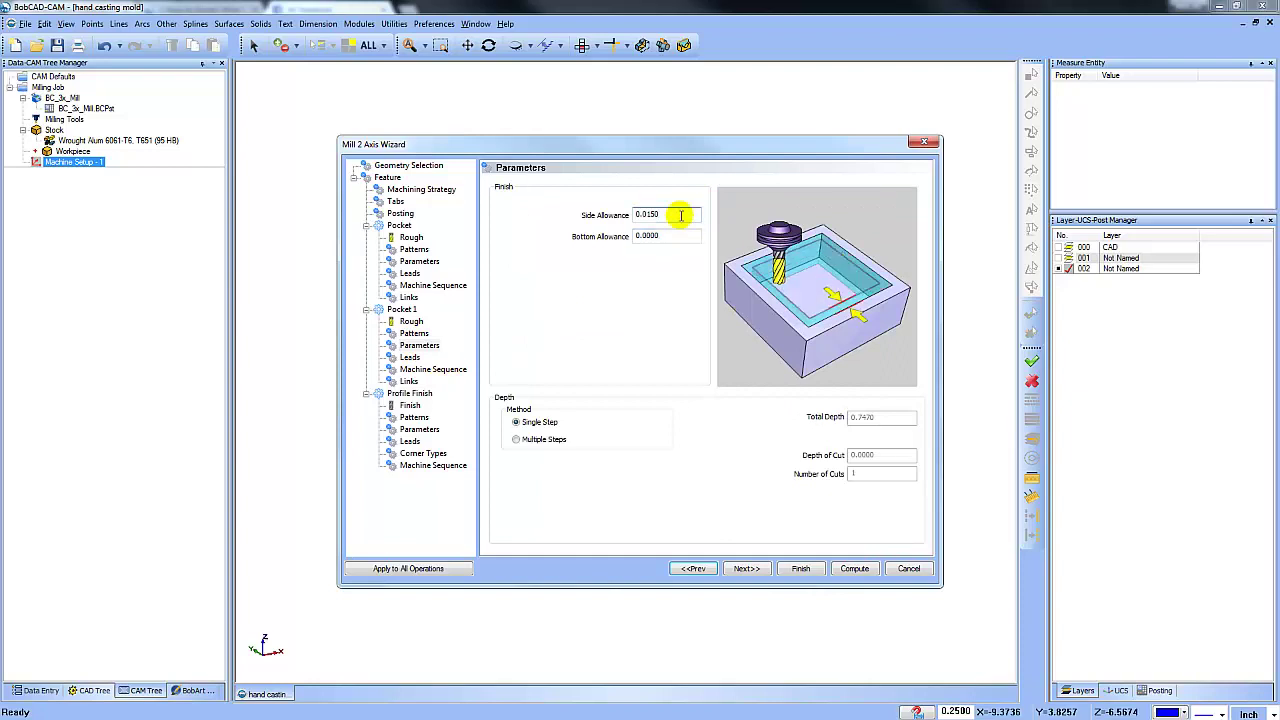
# - Give the Profile Finish operation a Blend lead-in and compute the feature's toolpaths
pyautogui.click(410, 405)
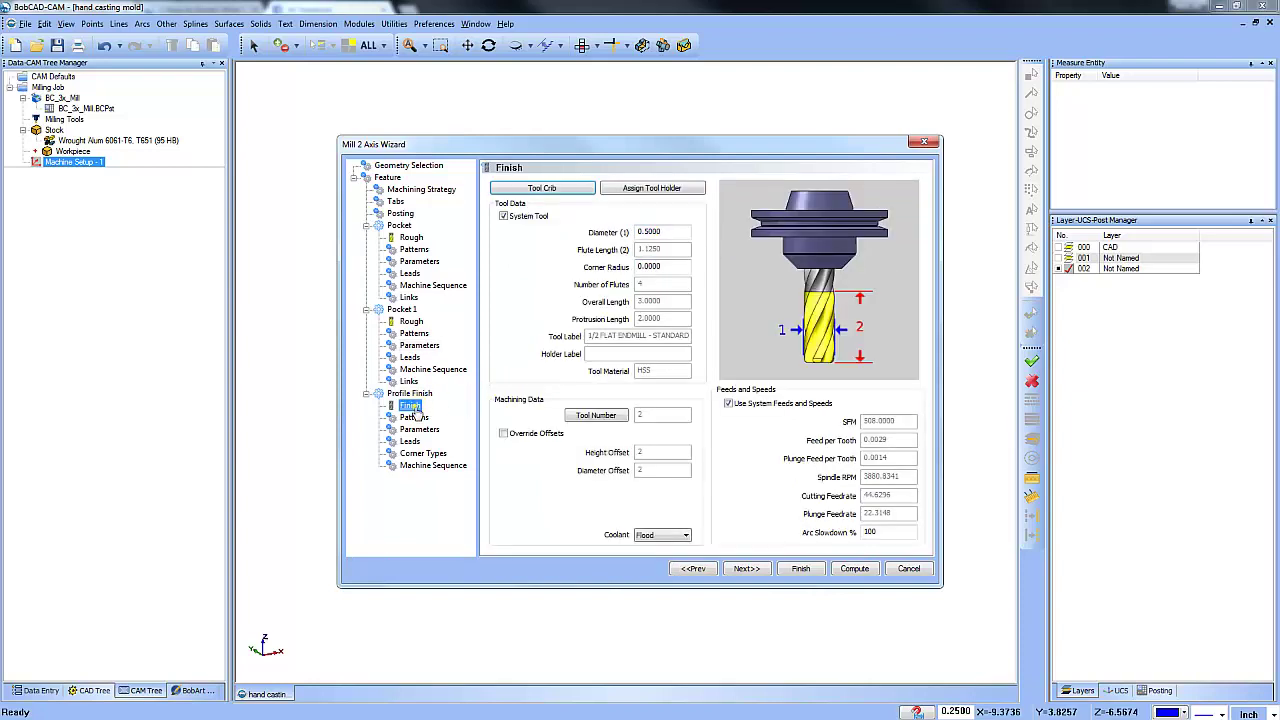
pyautogui.click(414, 417)
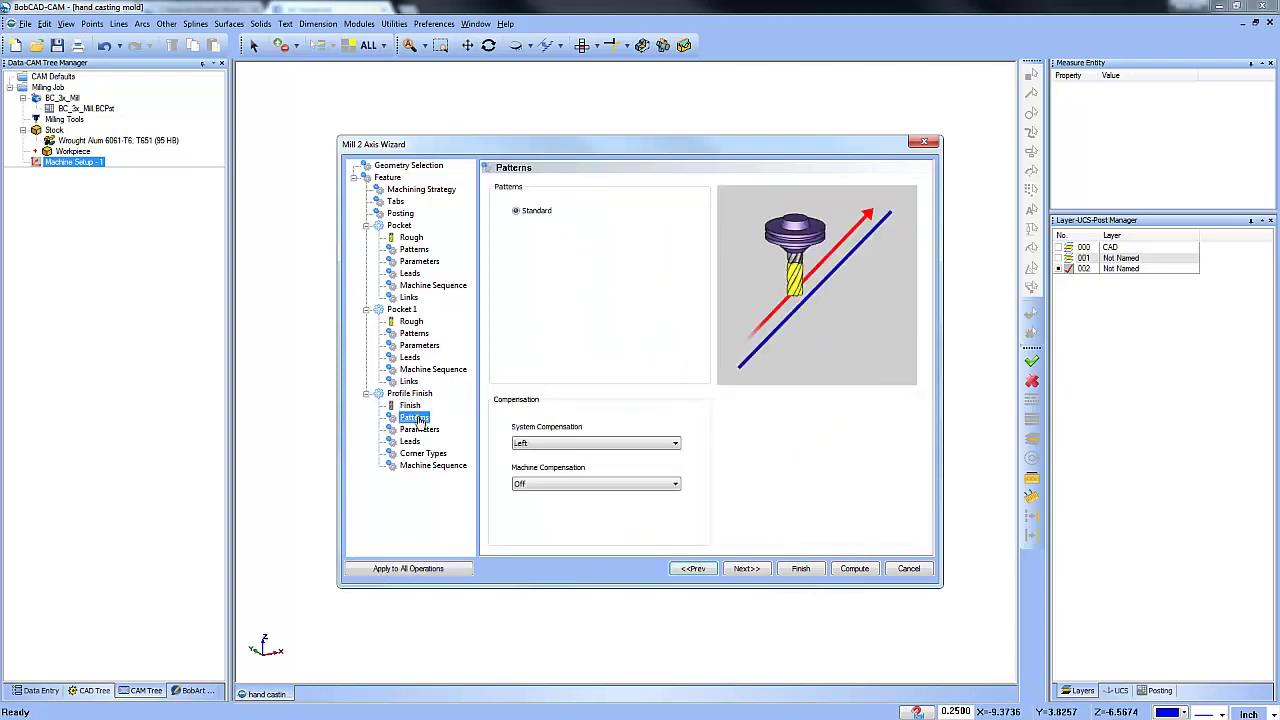
pyautogui.click(419, 429)
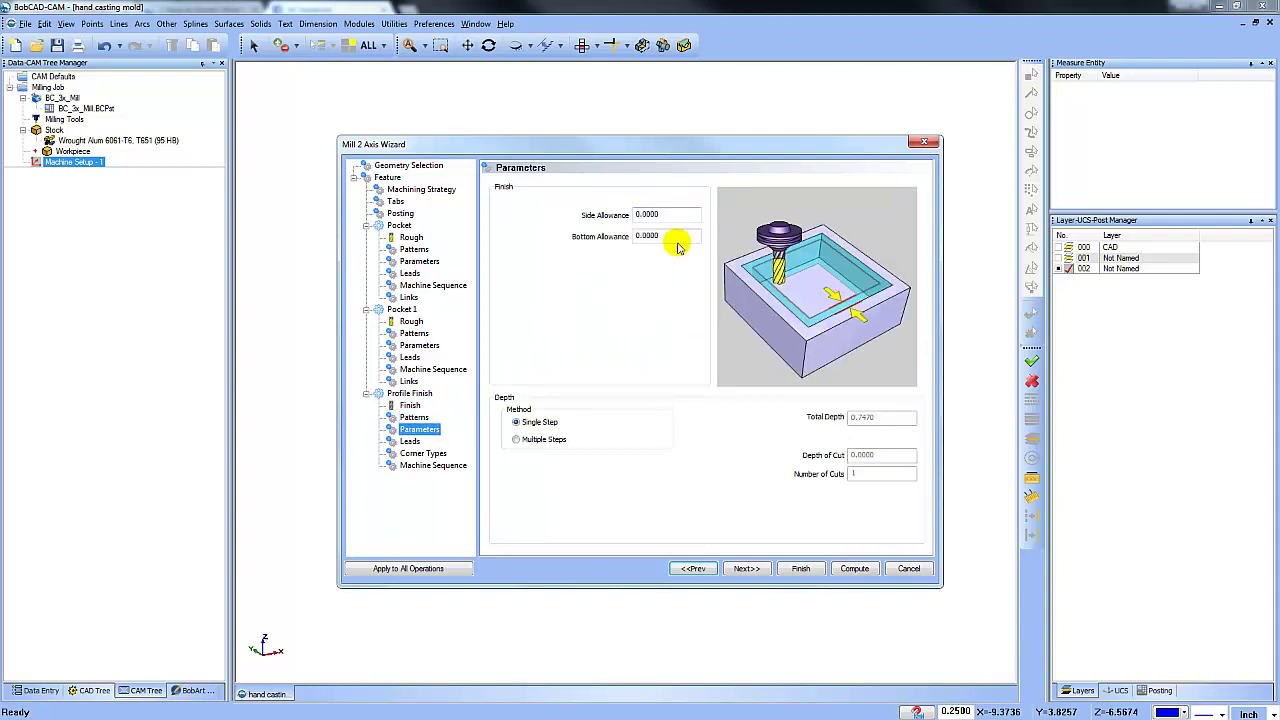
pyautogui.click(410, 442)
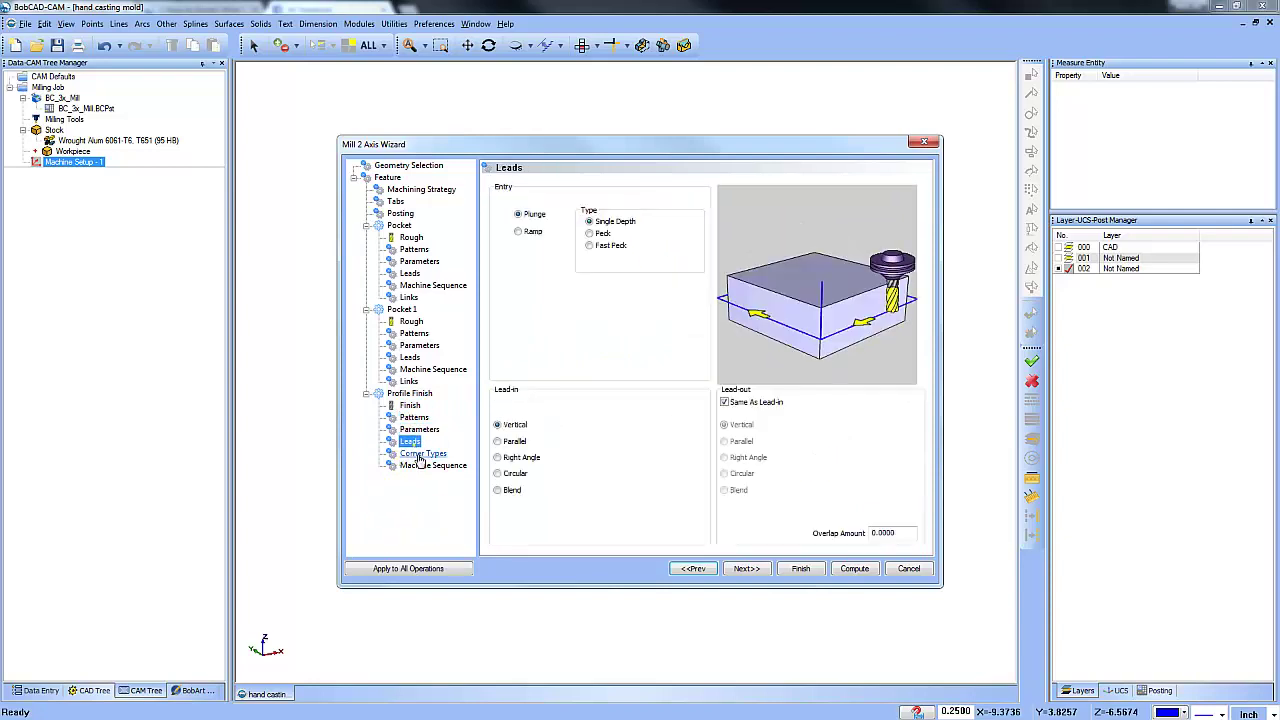
pyautogui.click(498, 490)
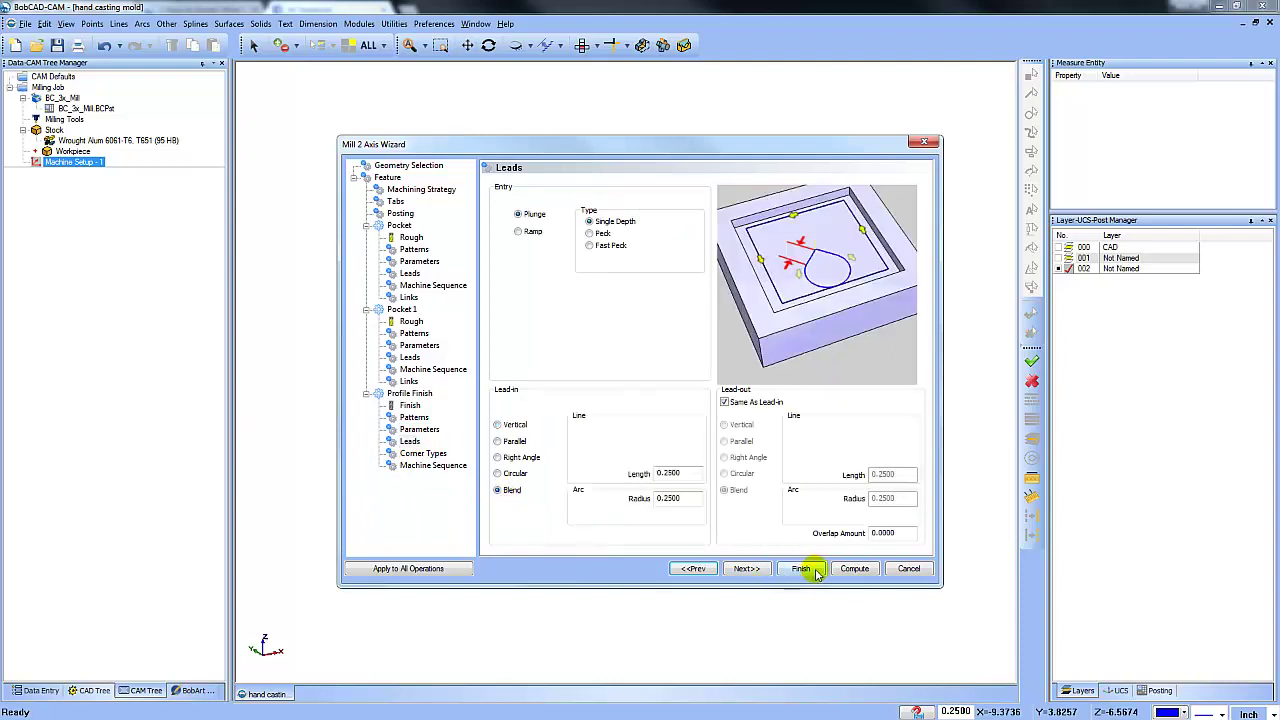
pyautogui.click(854, 568)
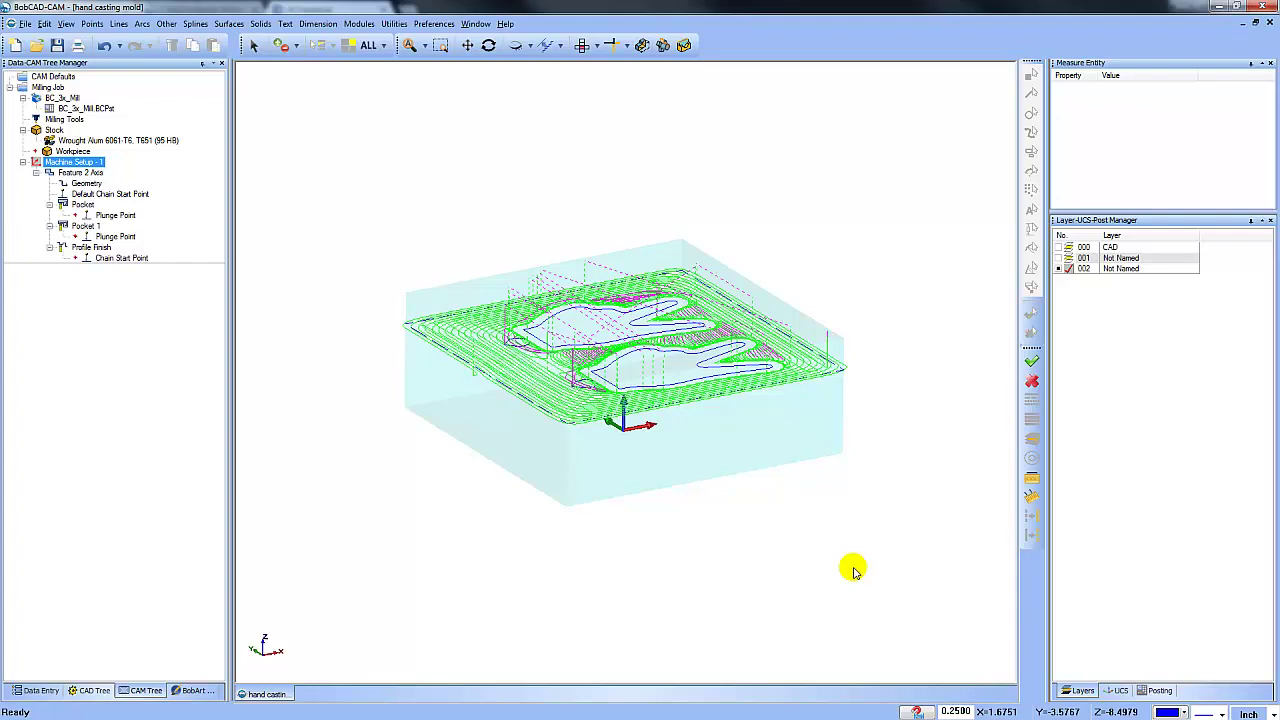
# - Blank the toolpaths of the whole Feature 2 Axis and display only the Pocket 1 toolpath for inspection
pyautogui.moveTo(691, 368); pyautogui.dragTo(710, 428, button='middle')
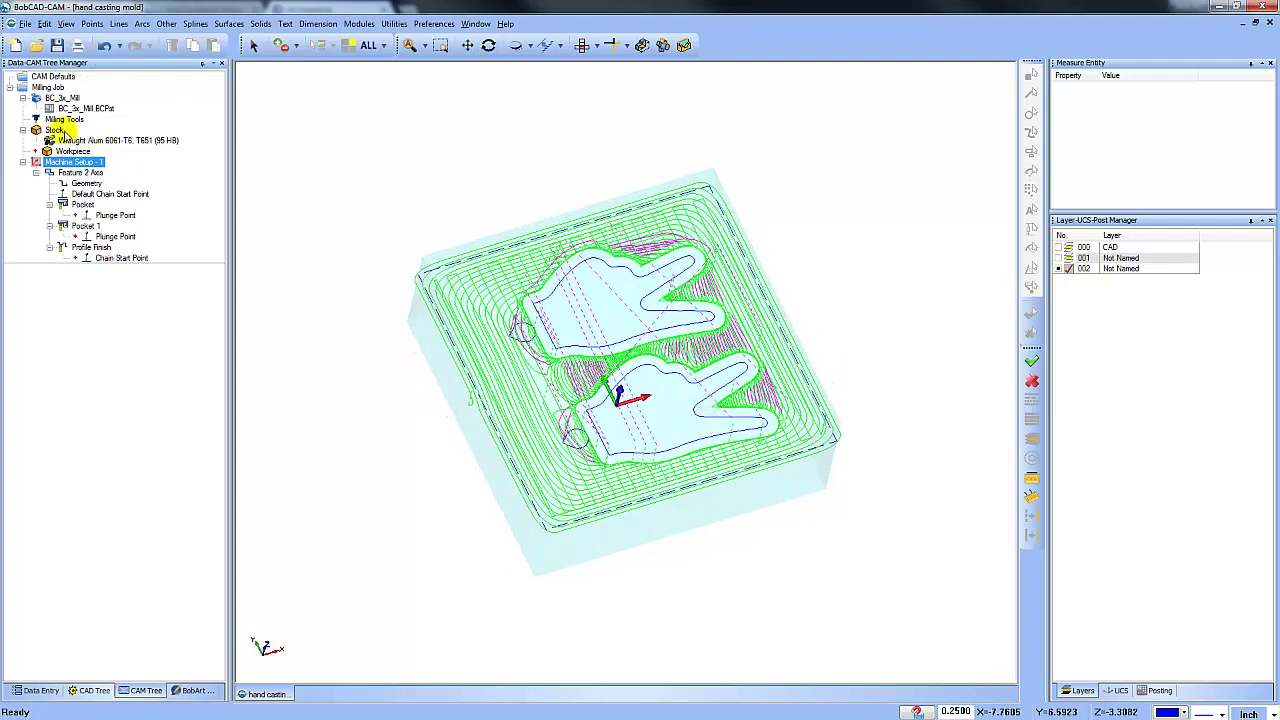
pyautogui.click(84, 205)
pyautogui.click(84, 205)
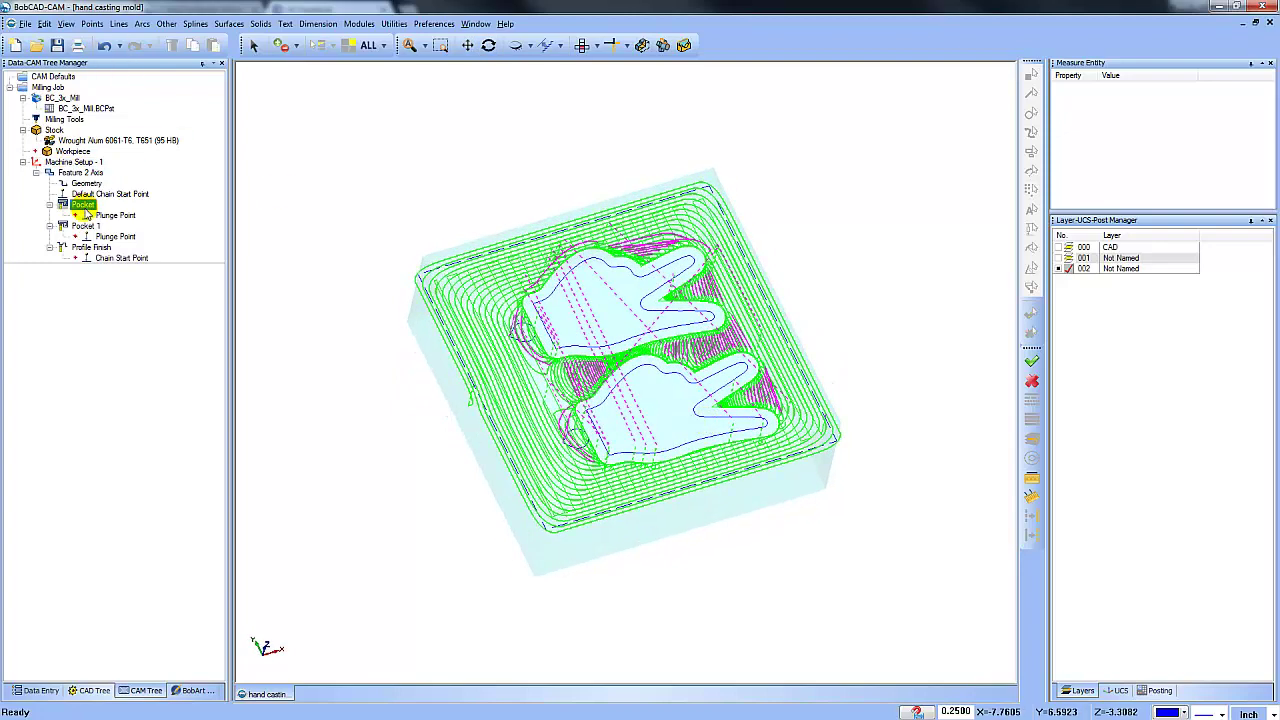
pyautogui.rightClick(84, 174)
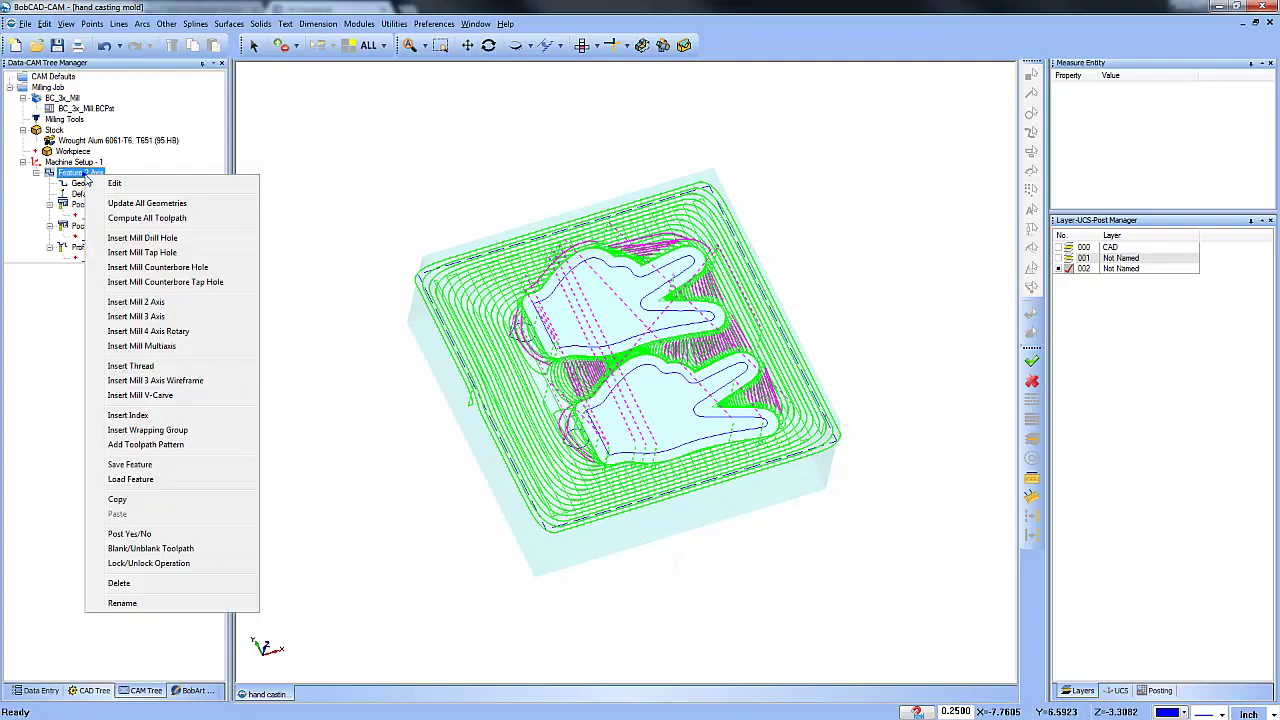
pyautogui.click(183, 551)
pyautogui.click(96, 226)
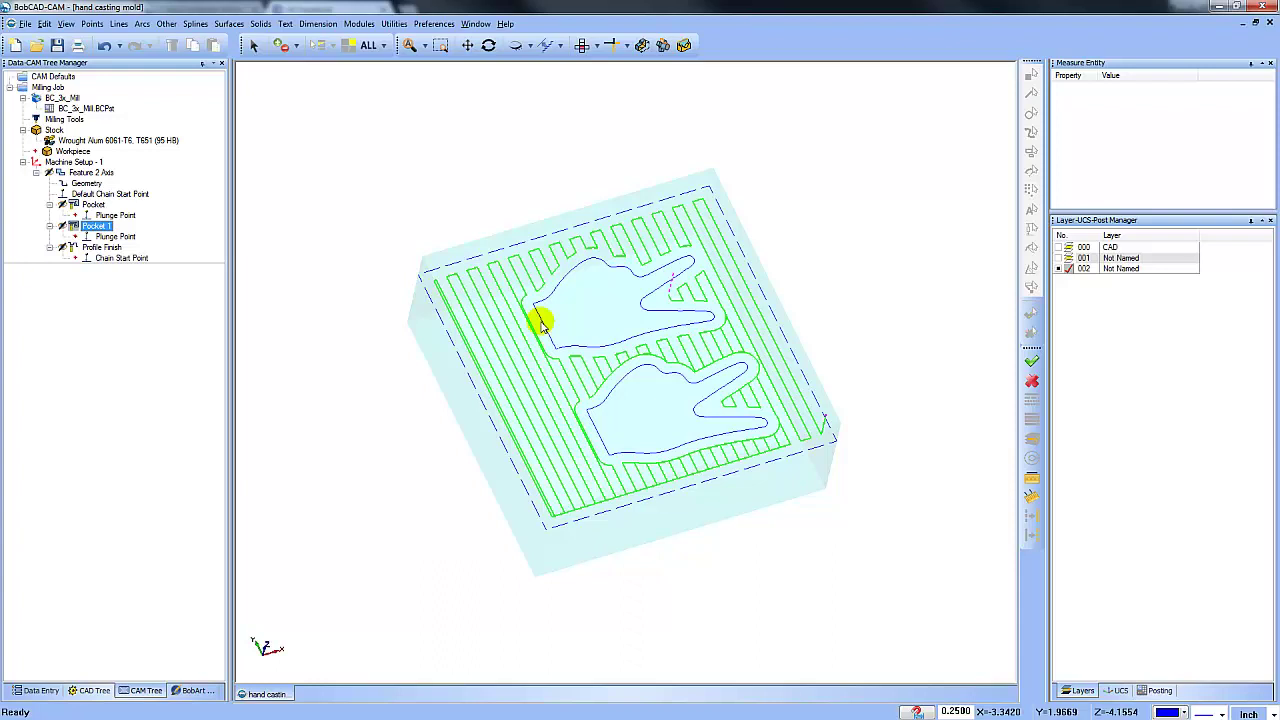
# - Change the Pocket 1 pattern to Advanced Pocket and recompute that operation's toolpath
pyautogui.rightClick(100, 173)
pyautogui.click(160, 186)
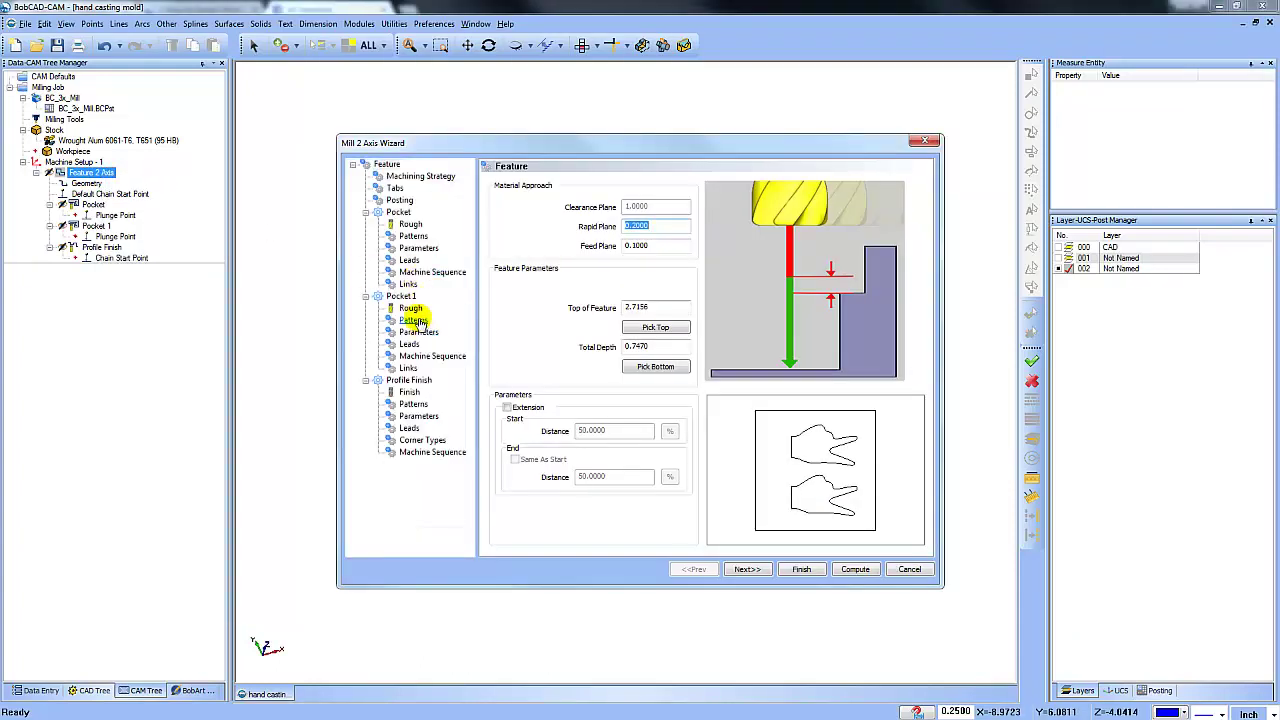
pyautogui.click(415, 320)
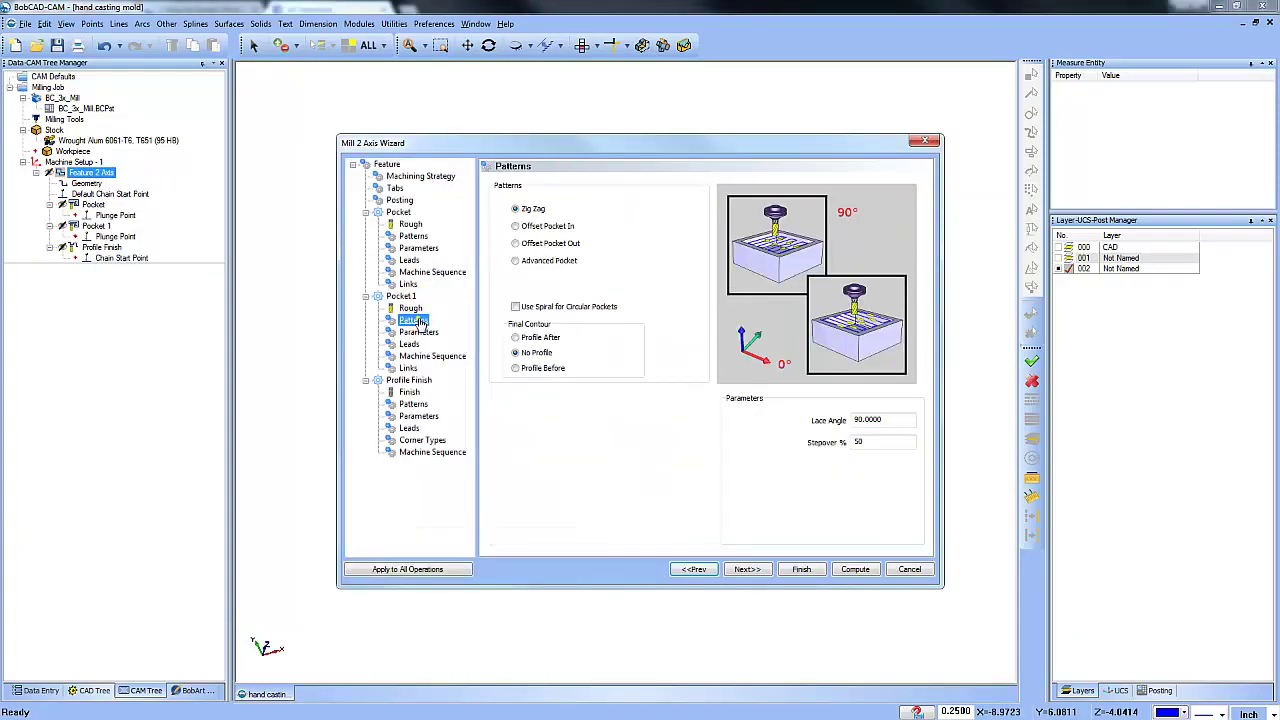
pyautogui.click(515, 261)
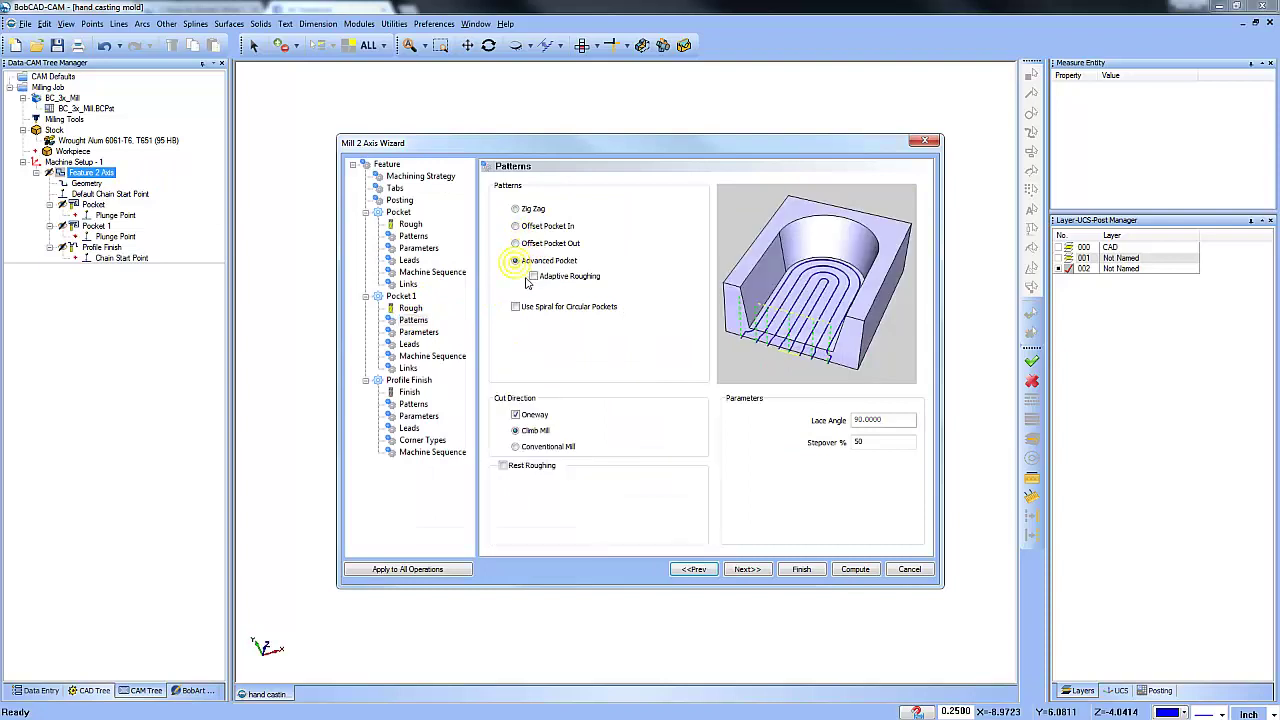
pyautogui.click(802, 569)
pyautogui.click(96, 226)
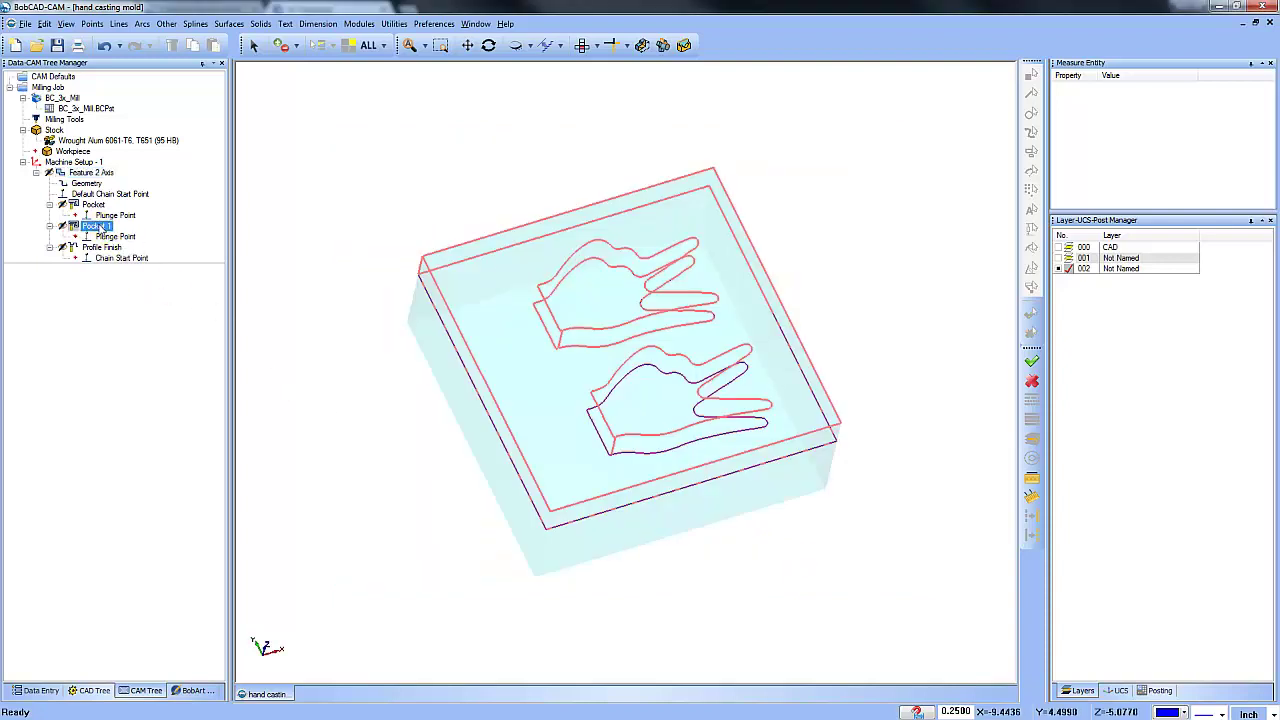
pyautogui.rightClick(98, 226)
pyautogui.click(150, 233)
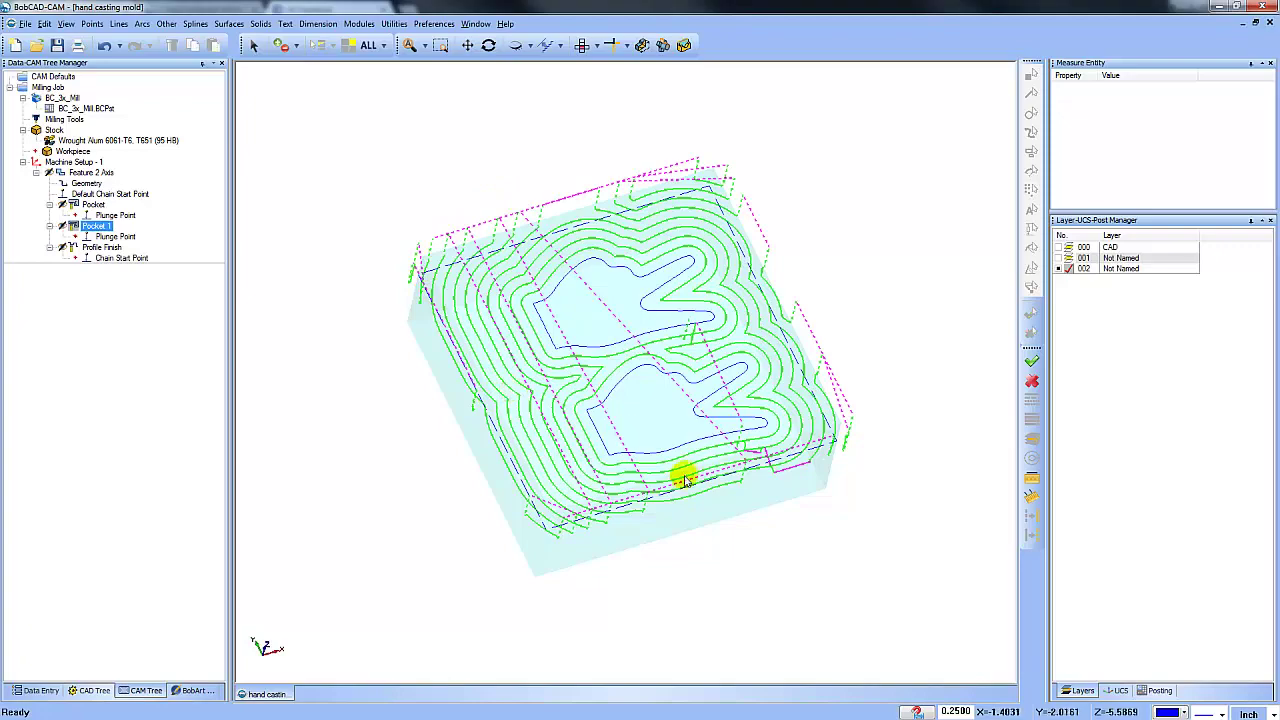
# - Inspect the Pocket, Pocket 1 and Profile Finish toolpaths one at a time on the stock
pyautogui.moveTo(683, 480); pyautogui.dragTo(676, 445, button='middle')
pyautogui.click(95, 204)
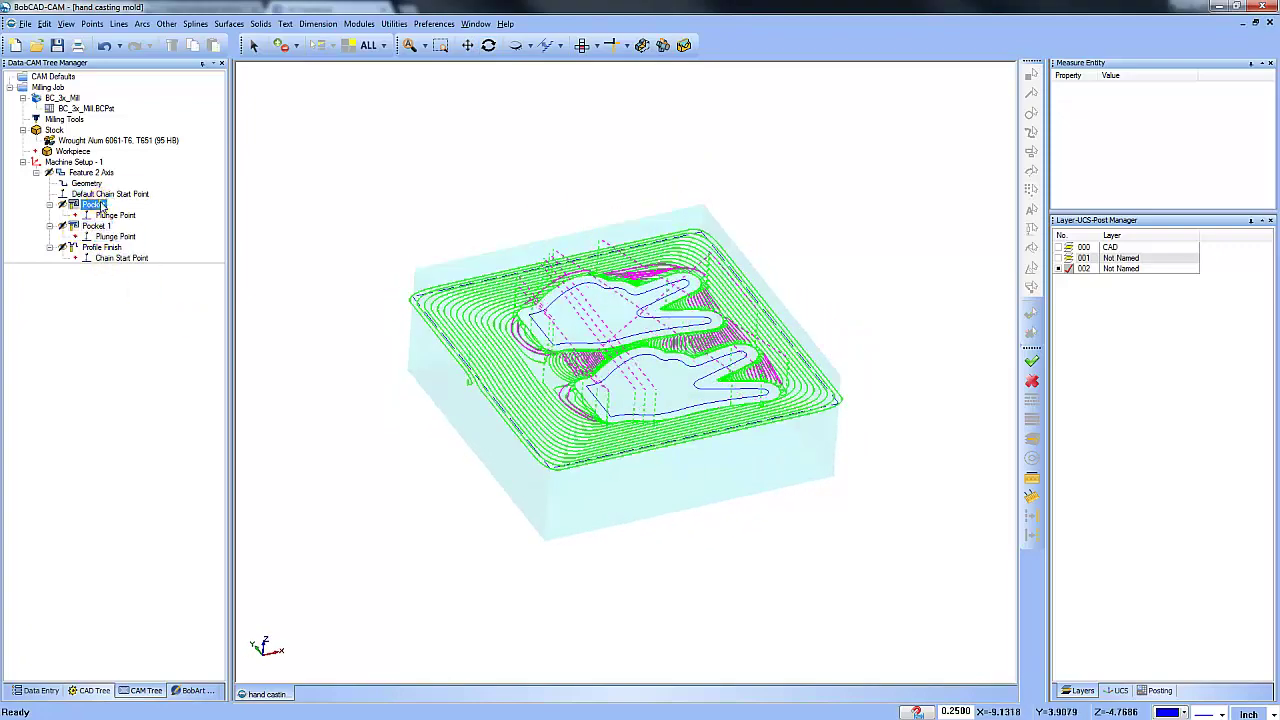
pyautogui.click(96, 226)
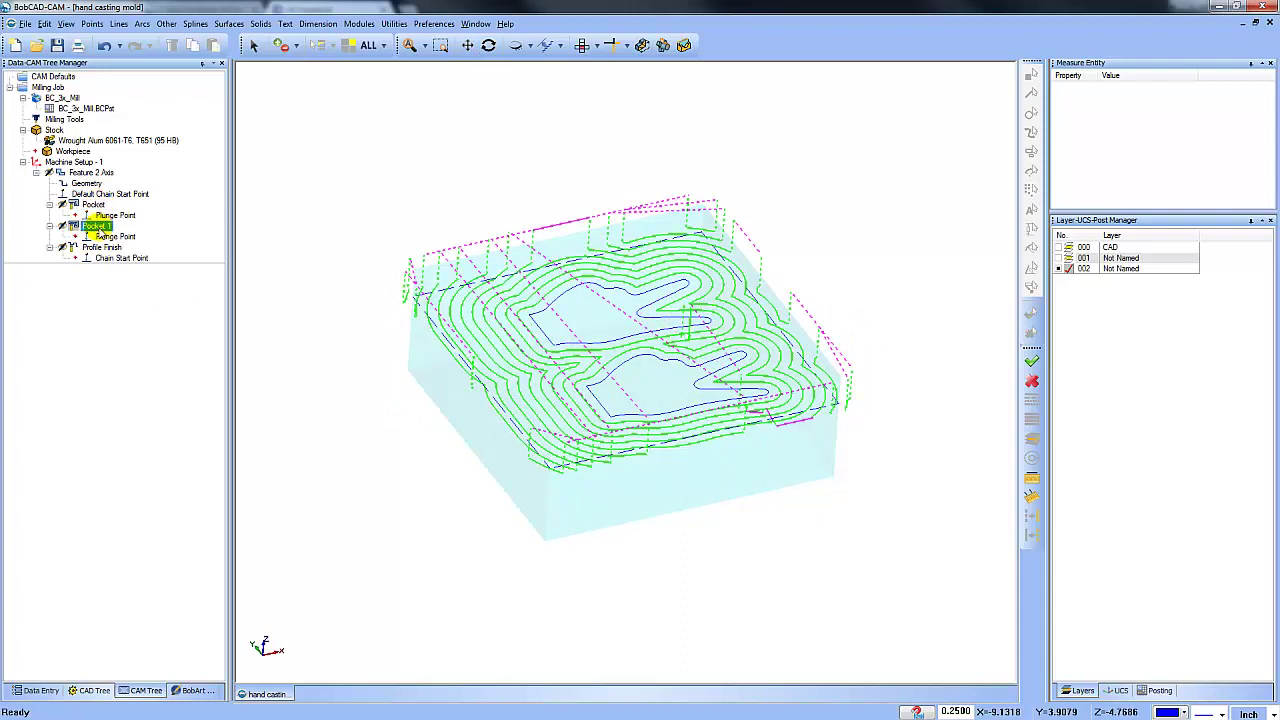
pyautogui.click(100, 247)
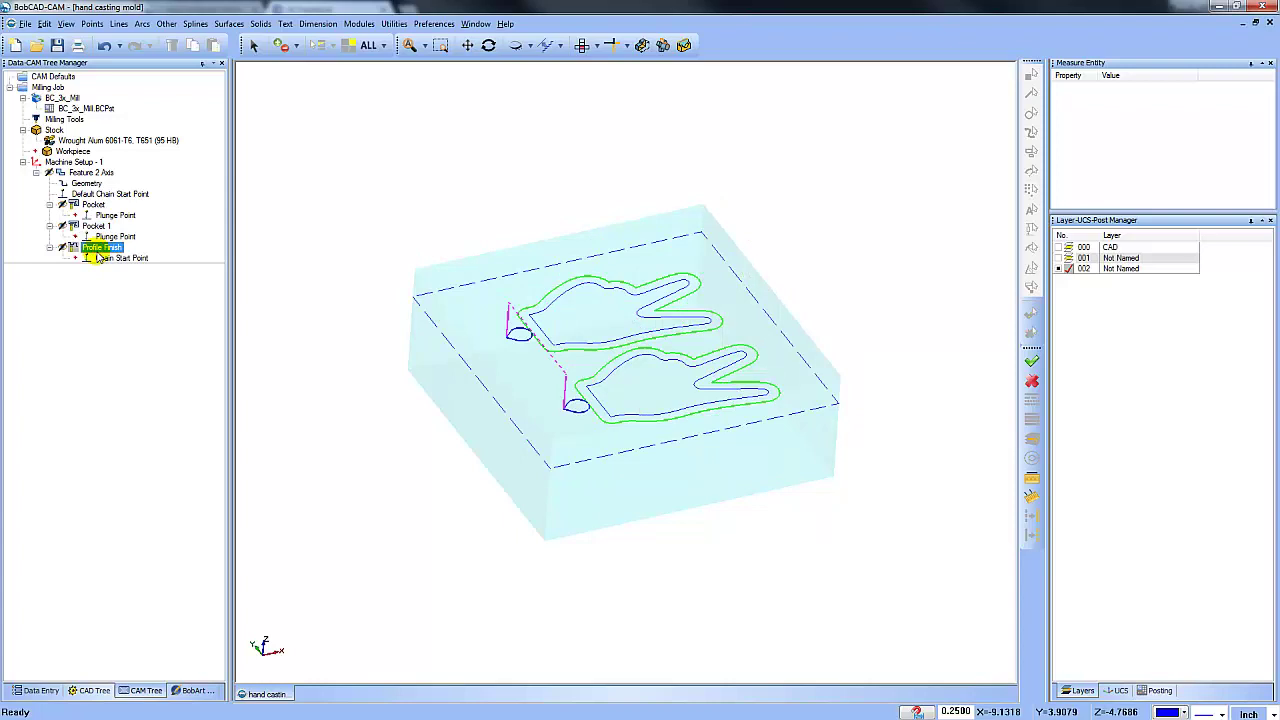
# - Open the machining simulation and run it from the start, raising the run speed in stages
pyautogui.click(359, 23)
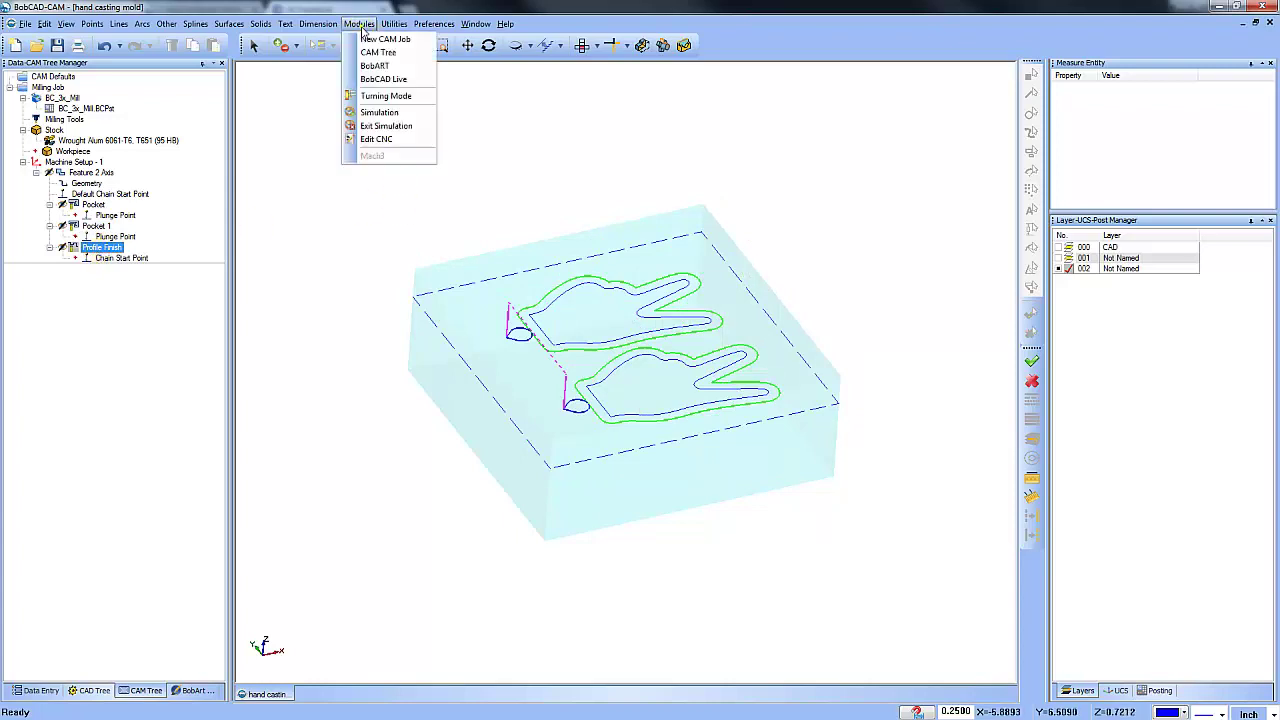
pyautogui.click(404, 114)
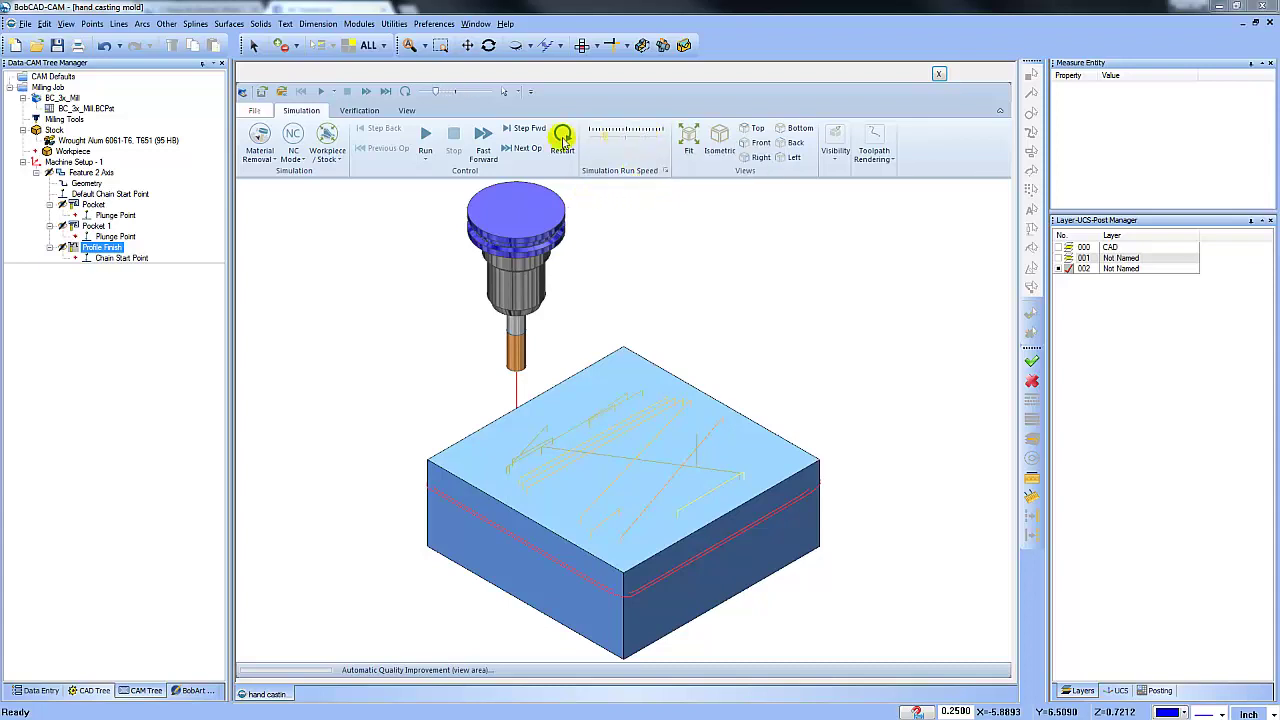
pyautogui.click(424, 134)
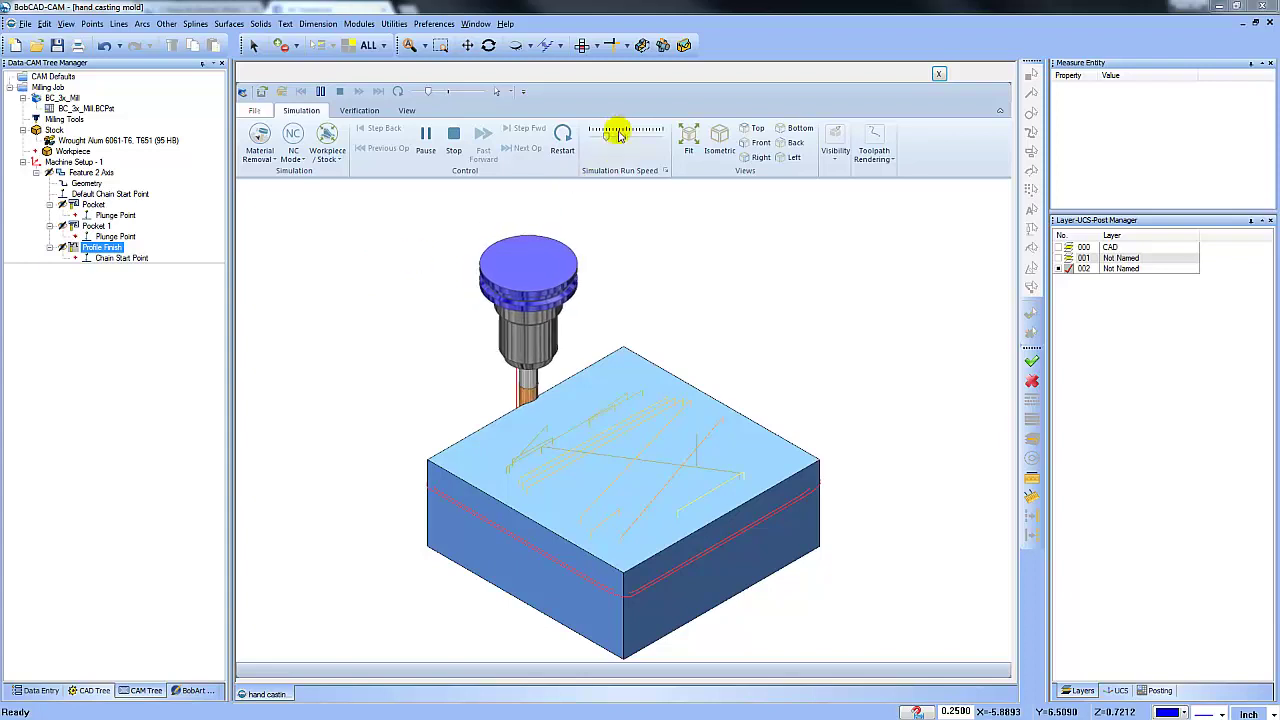
pyautogui.moveTo(600, 134); pyautogui.dragTo(626, 137)
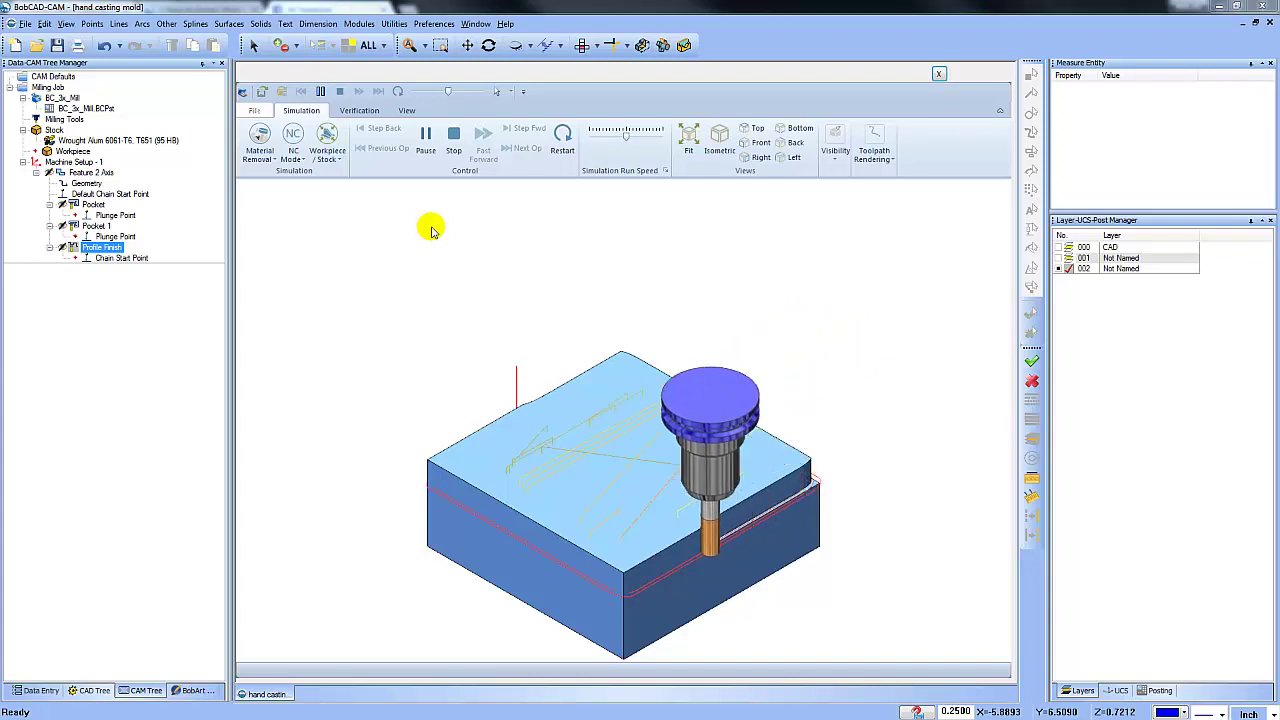
pyautogui.moveTo(632, 139); pyautogui.dragTo(640, 135)
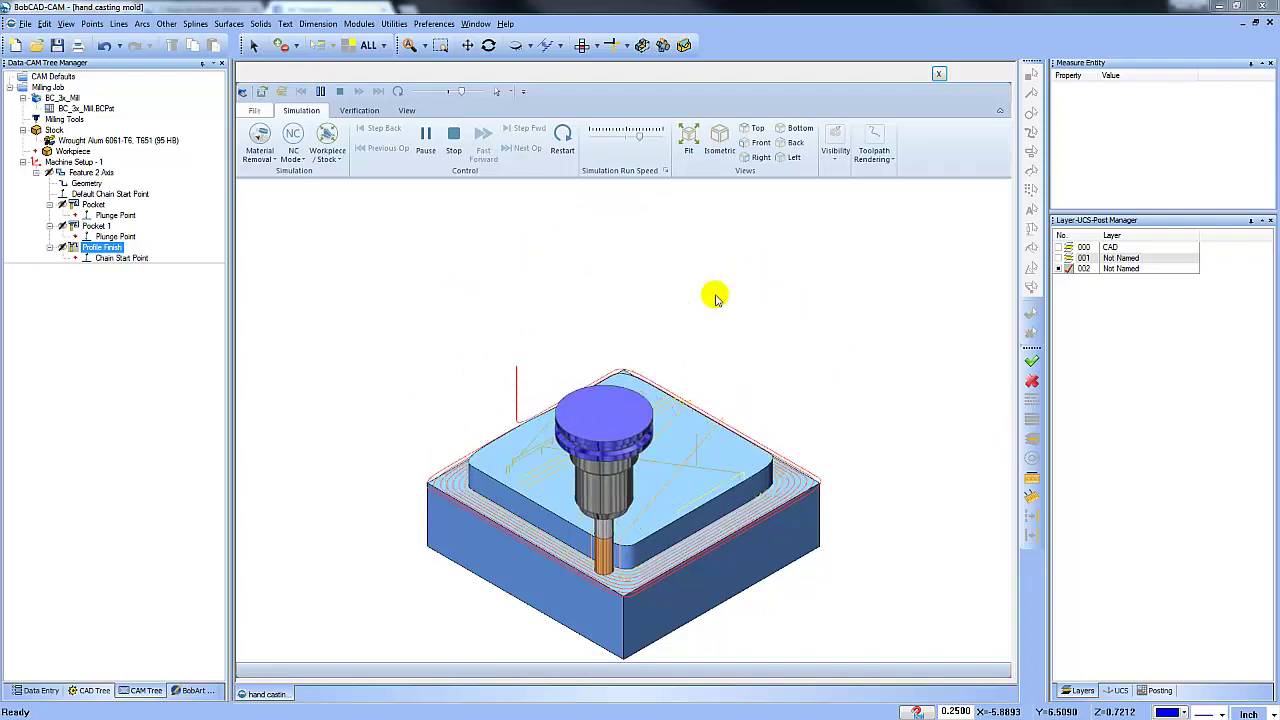
pyautogui.moveTo(641, 141); pyautogui.dragTo(646, 139)
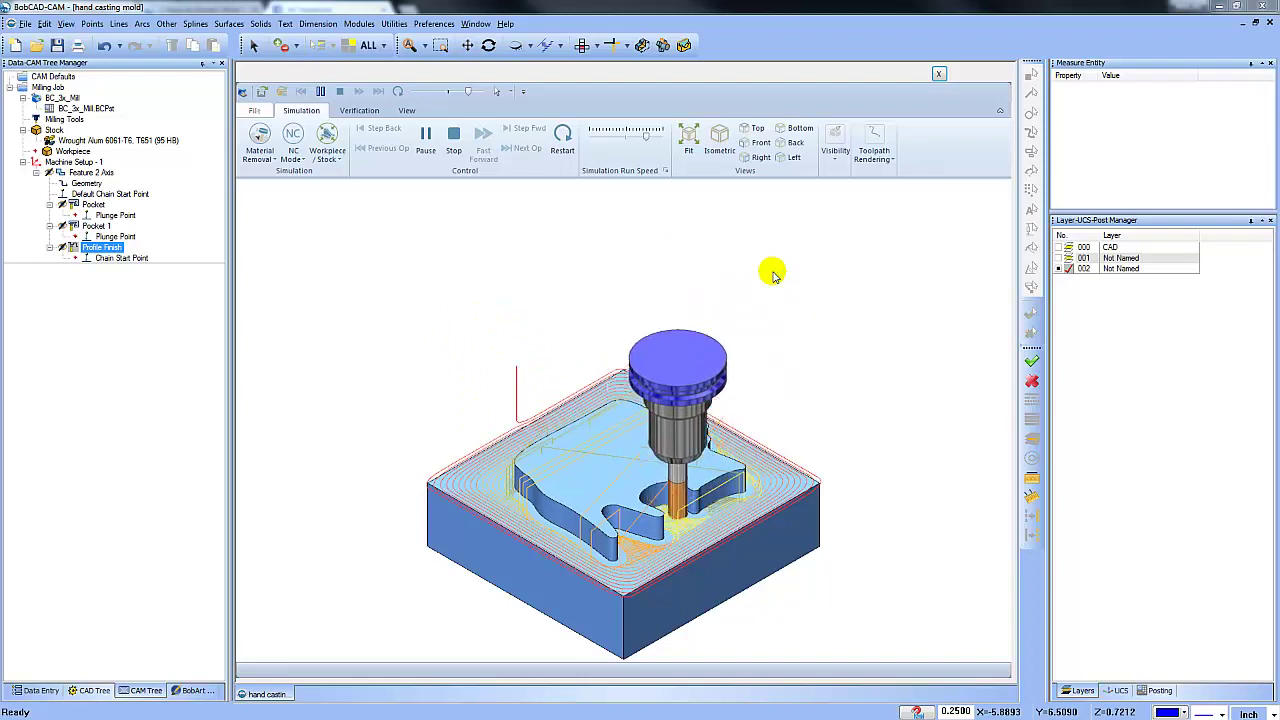
# - Pause the simulation, skip ahead through the remaining operations and examine the machined hands from another angle
pyautogui.click(425, 138)
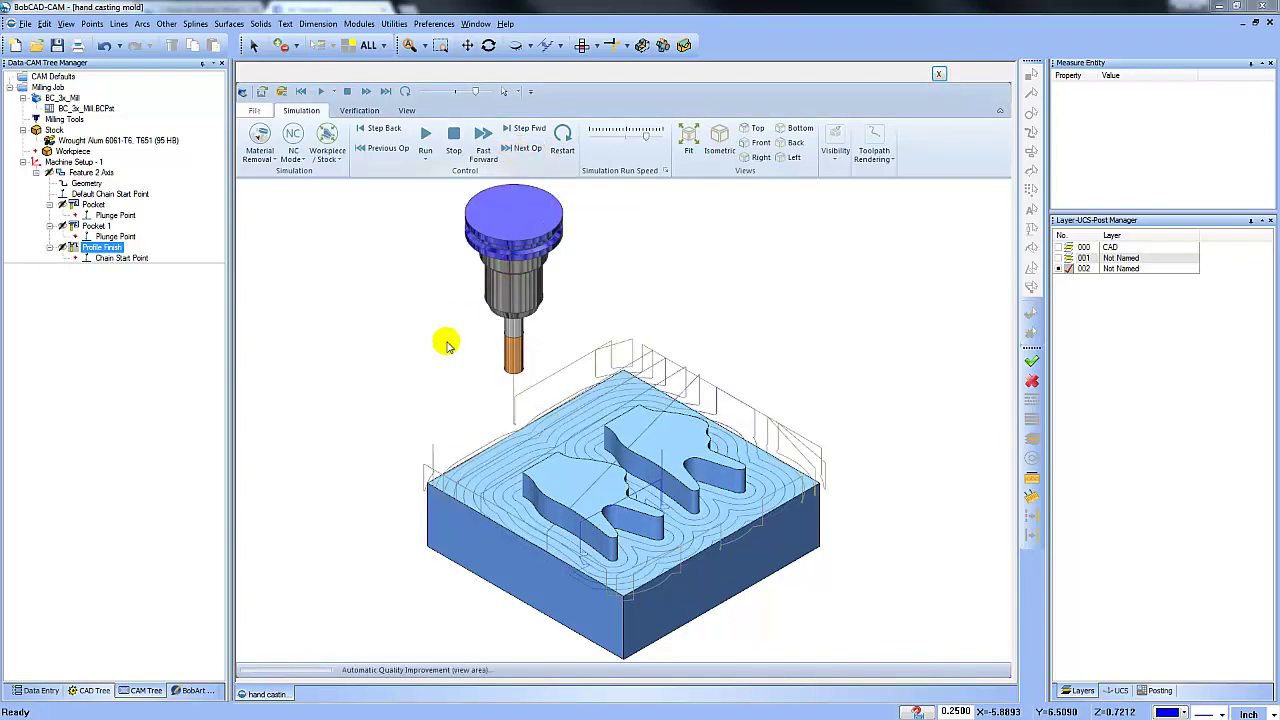
pyautogui.click(527, 152)
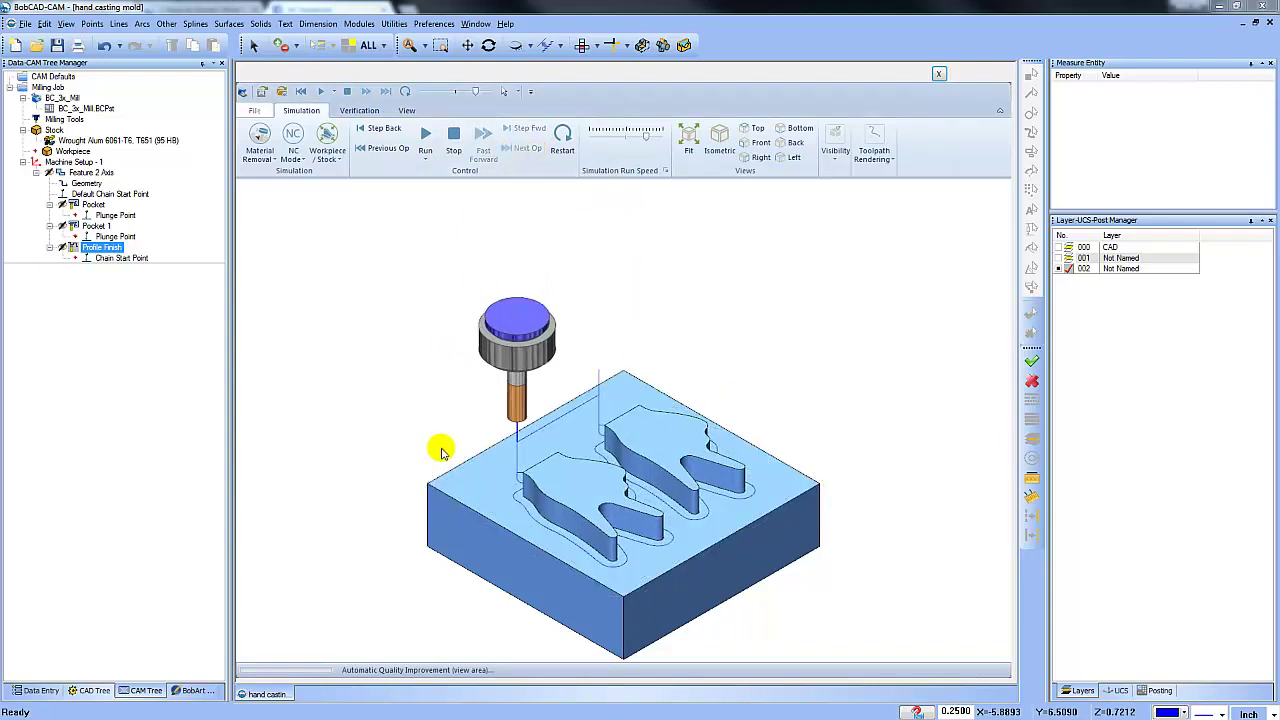
pyautogui.moveTo(452, 445); pyautogui.dragTo(645, 467, button='middle')
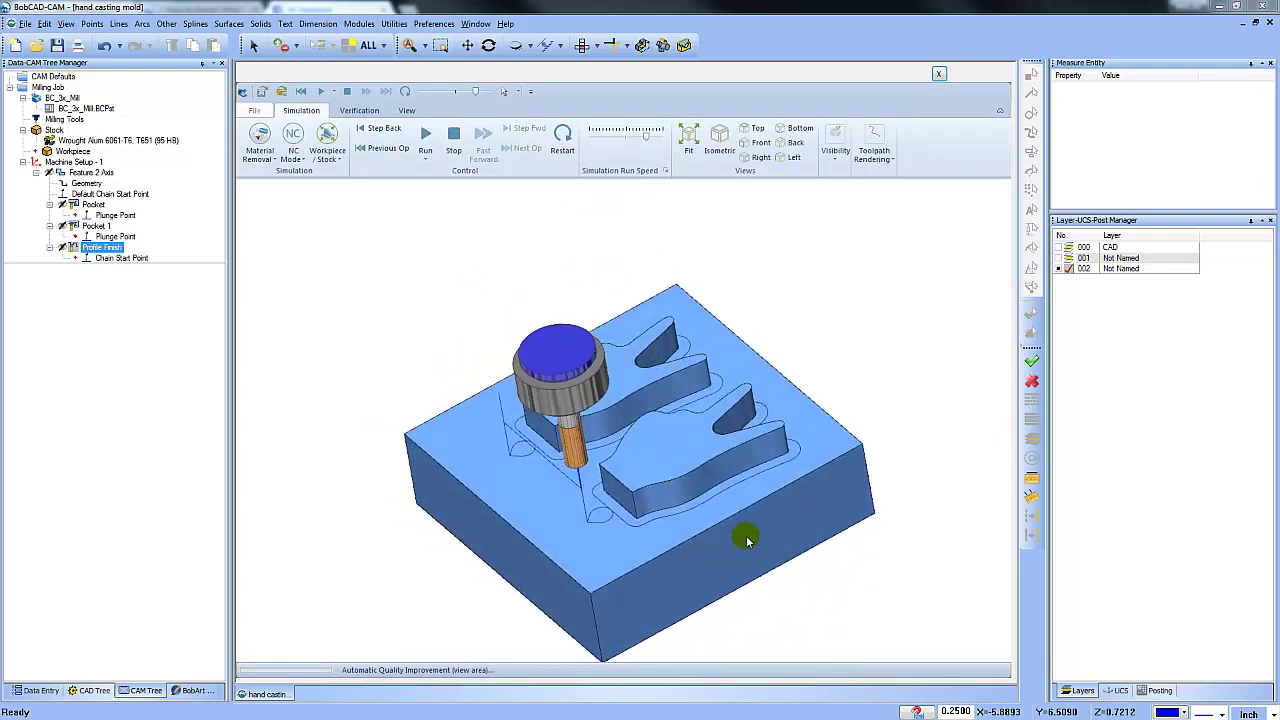